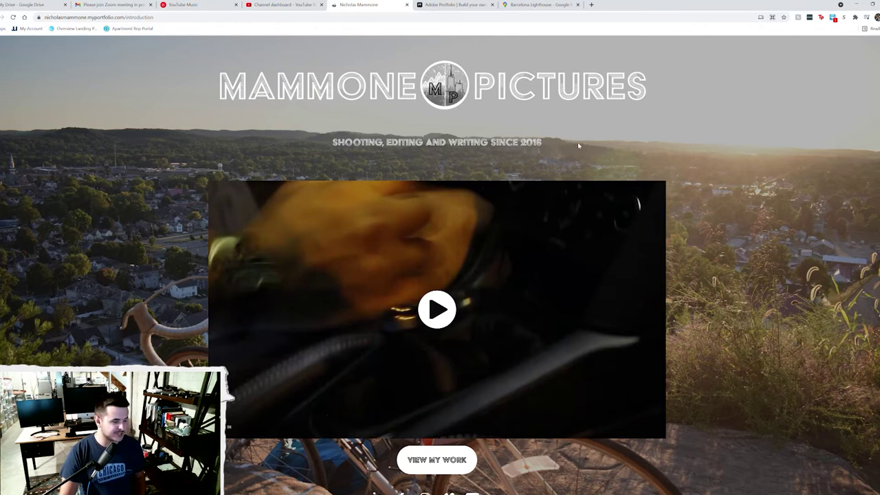
Scroll the intro page past the social icons, then open the Projects page via VIEW MY WORK
{"action": "scroll", "coordinate": [761, 227], "scroll_direction": "down", "scroll_amount": 1}
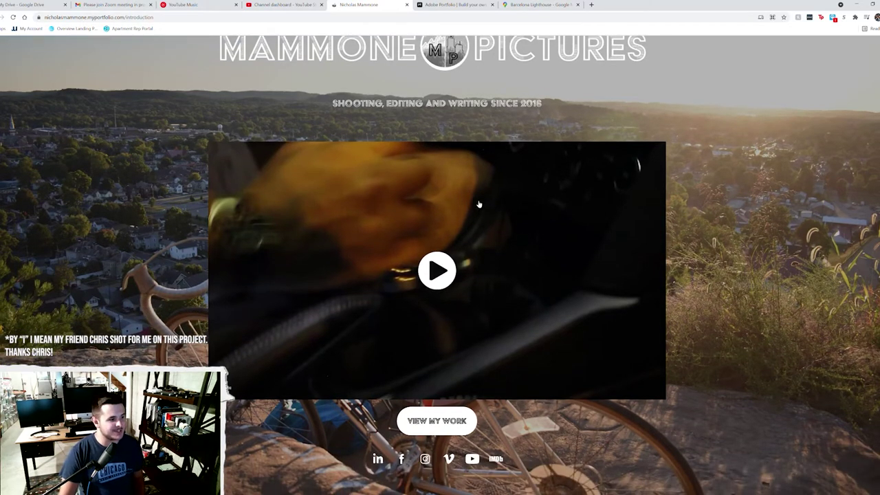
{"action": "scroll", "coordinate": [700, 210], "scroll_direction": "up", "scroll_amount": 1}
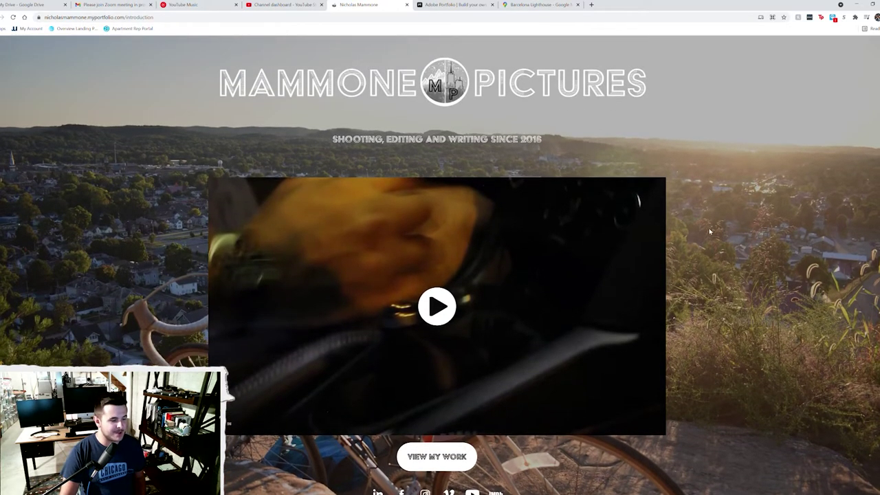
{"action": "scroll", "coordinate": [711, 233], "scroll_direction": "down", "scroll_amount": 1}
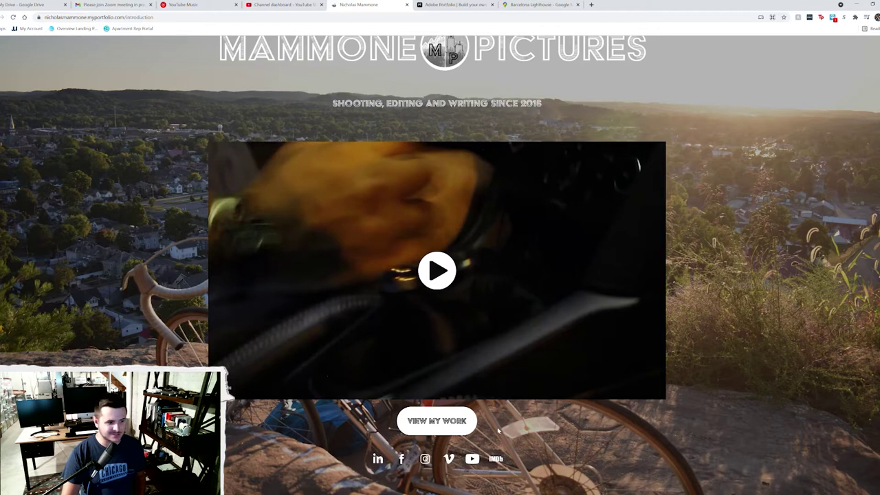
{"action": "scroll", "coordinate": [498, 430], "scroll_direction": "up", "scroll_amount": 1}
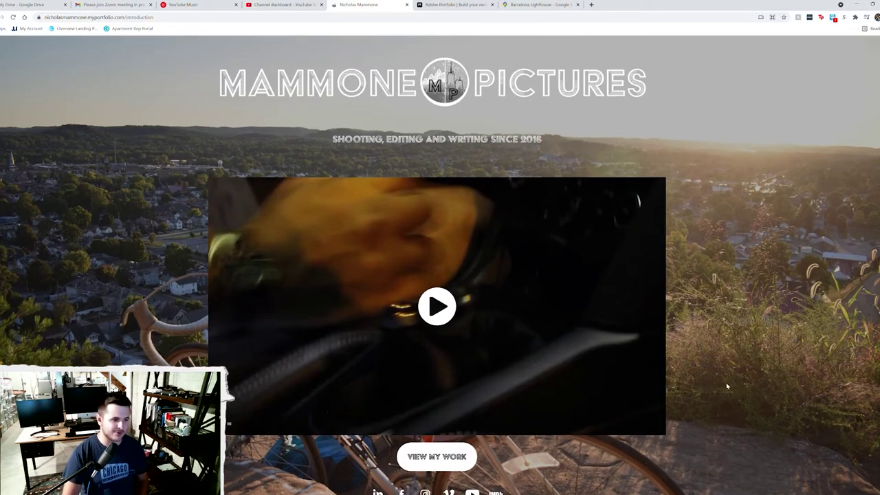
{"action": "scroll", "coordinate": [727, 386], "scroll_direction": "down", "scroll_amount": 1}
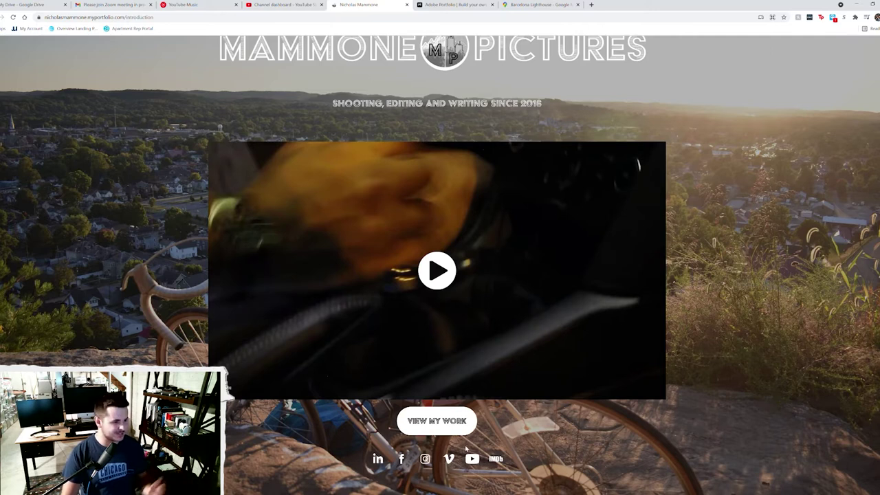
{"action": "left_click", "coordinate": [437, 421]}
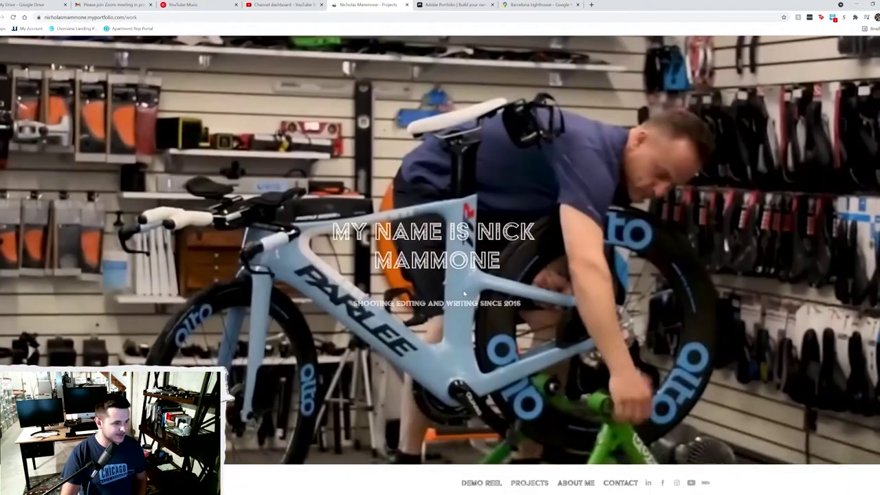
{"action": "scroll", "coordinate": [320, 232], "scroll_direction": "down", "scroll_amount": 2}
{"action": "scroll", "coordinate": [320, 231], "scroll_direction": "down", "scroll_amount": 5}
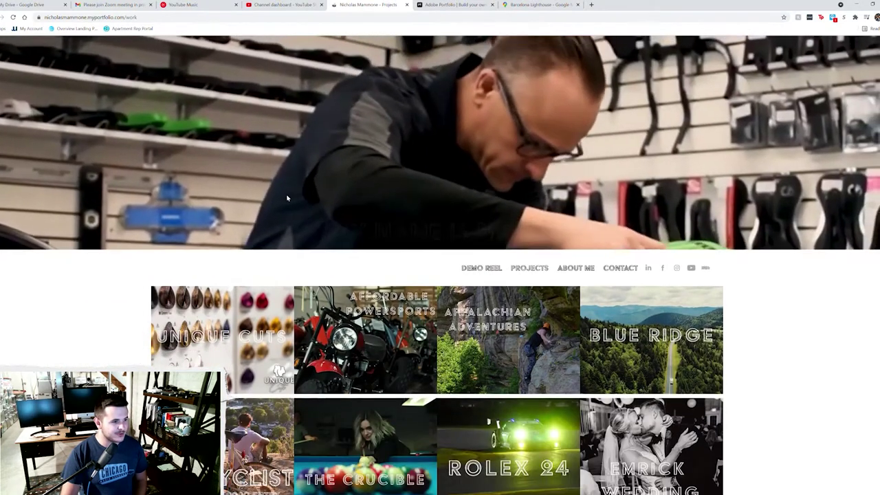
{"action": "scroll", "coordinate": [433, 194], "scroll_direction": "down", "scroll_amount": 2}
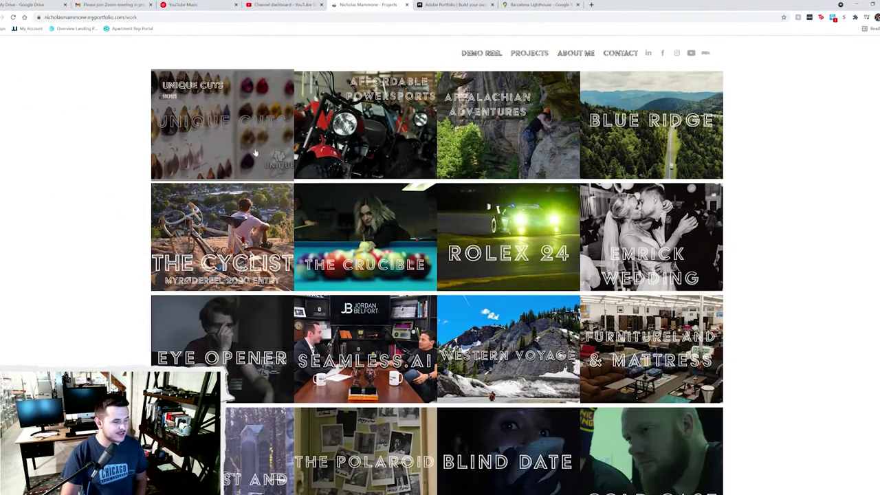
{"action": "scroll", "coordinate": [787, 173], "scroll_direction": "down", "scroll_amount": 4}
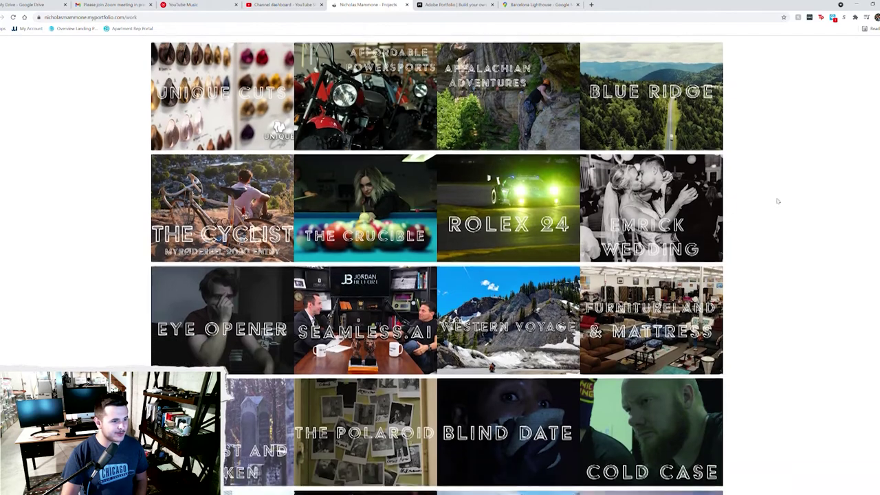
{"action": "scroll", "coordinate": [748, 219], "scroll_direction": "down", "scroll_amount": 3}
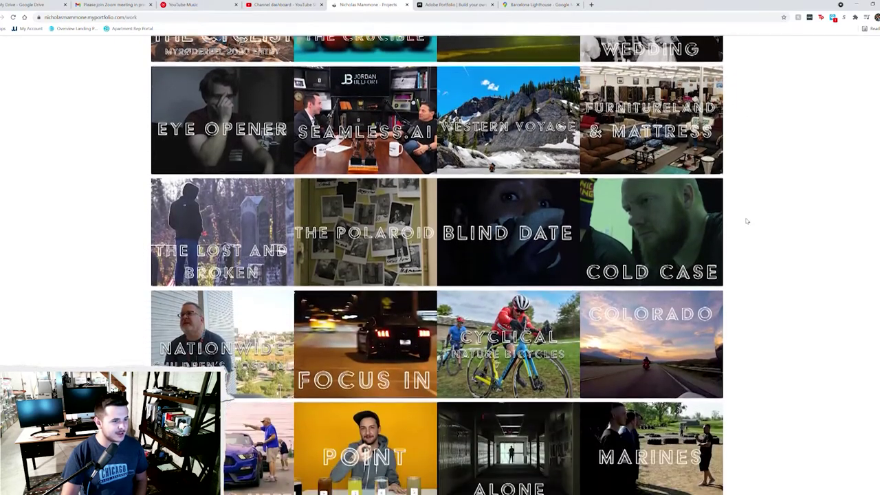
{"action": "scroll", "coordinate": [747, 220], "scroll_direction": "down", "scroll_amount": 3}
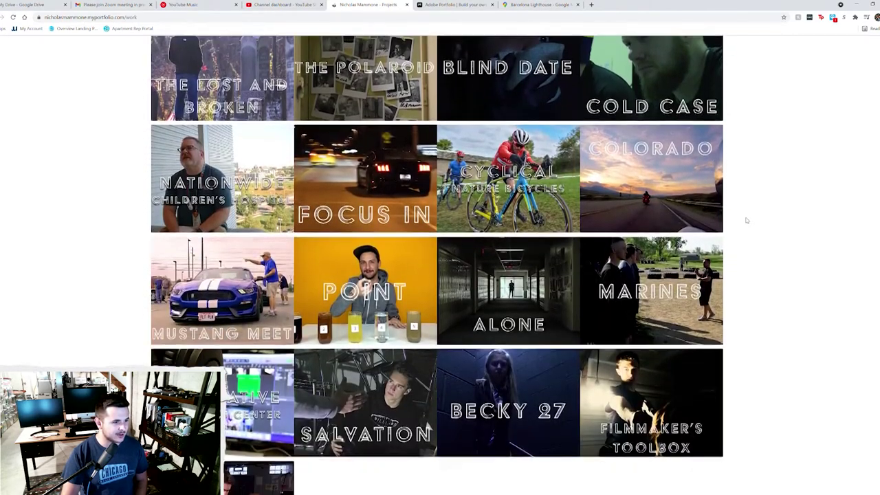
{"action": "scroll", "coordinate": [745, 231], "scroll_direction": "up", "scroll_amount": 2}
{"action": "scroll", "coordinate": [745, 231], "scroll_direction": "up", "scroll_amount": 5}
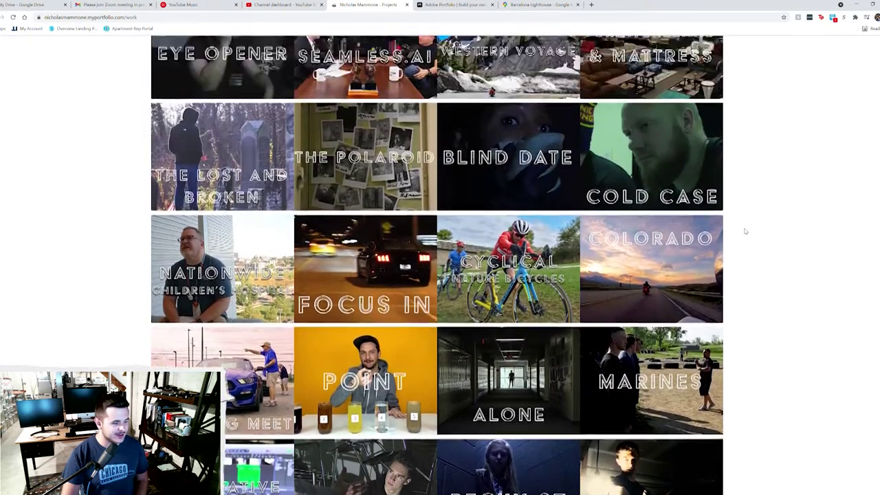
{"action": "scroll", "coordinate": [744, 231], "scroll_direction": "up", "scroll_amount": 3}
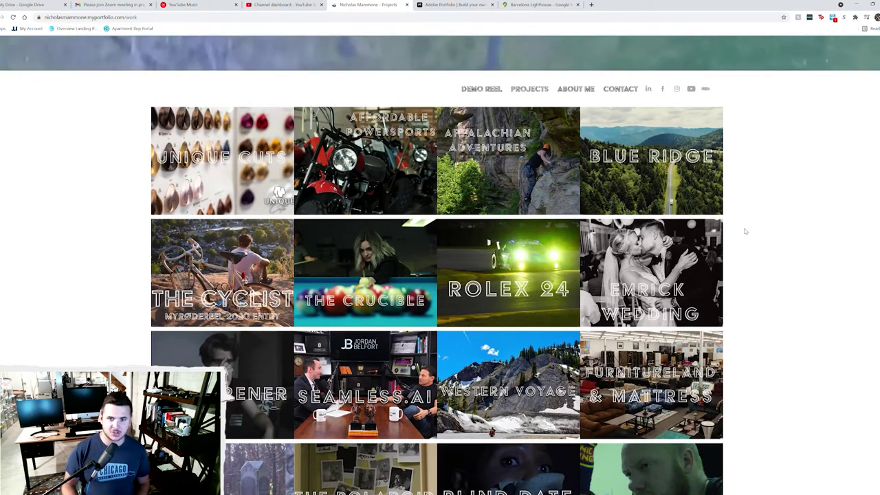
{"action": "scroll", "coordinate": [744, 231], "scroll_direction": "up", "scroll_amount": 2}
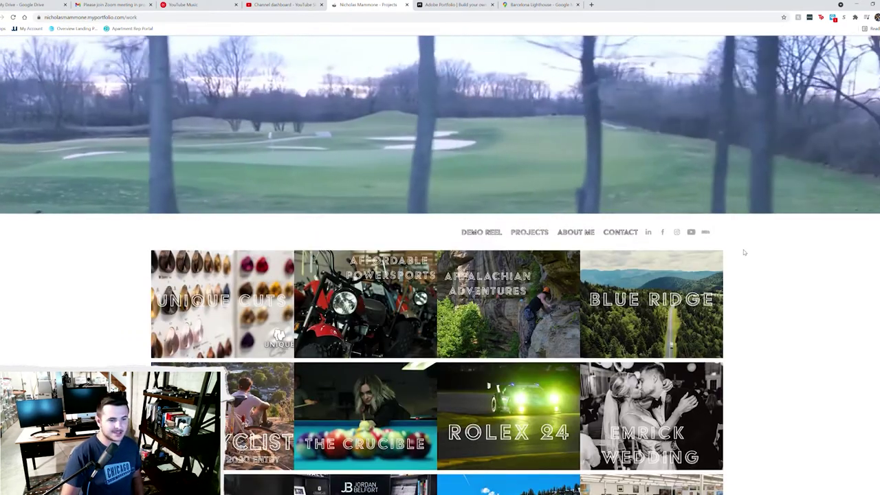
{"action": "scroll", "coordinate": [744, 252], "scroll_direction": "up", "scroll_amount": 1}
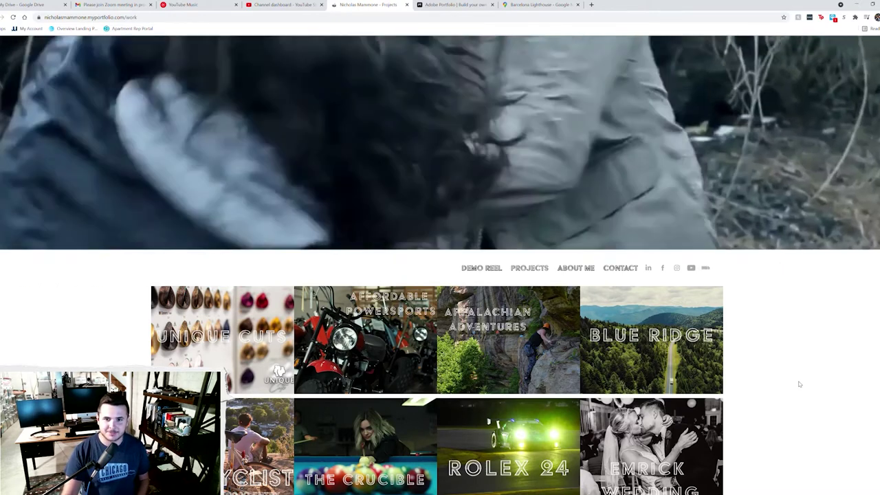
{"action": "scroll", "coordinate": [808, 384], "scroll_direction": "down", "scroll_amount": 2}
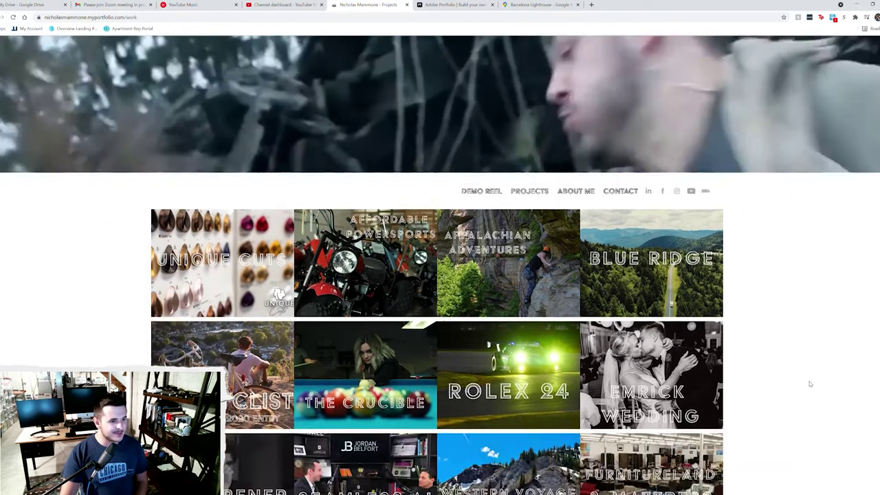
{"action": "scroll", "coordinate": [809, 384], "scroll_direction": "down", "scroll_amount": 3}
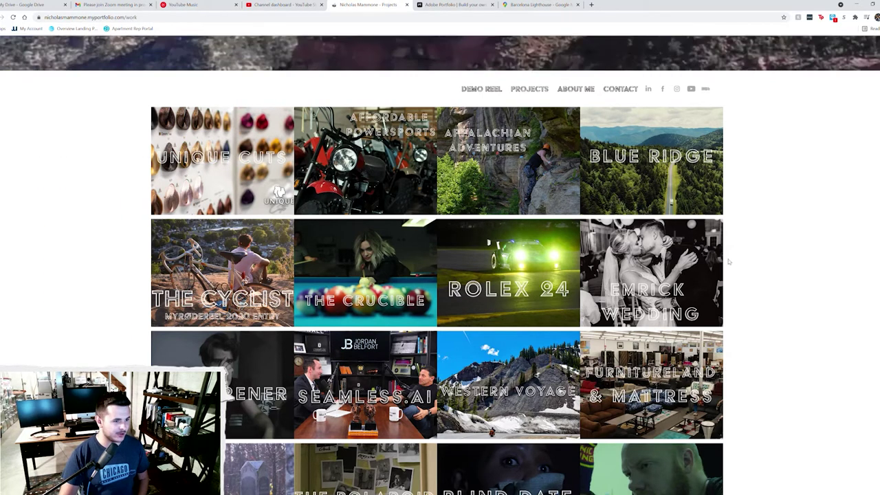
{"action": "scroll", "coordinate": [736, 242], "scroll_direction": "up", "scroll_amount": 1}
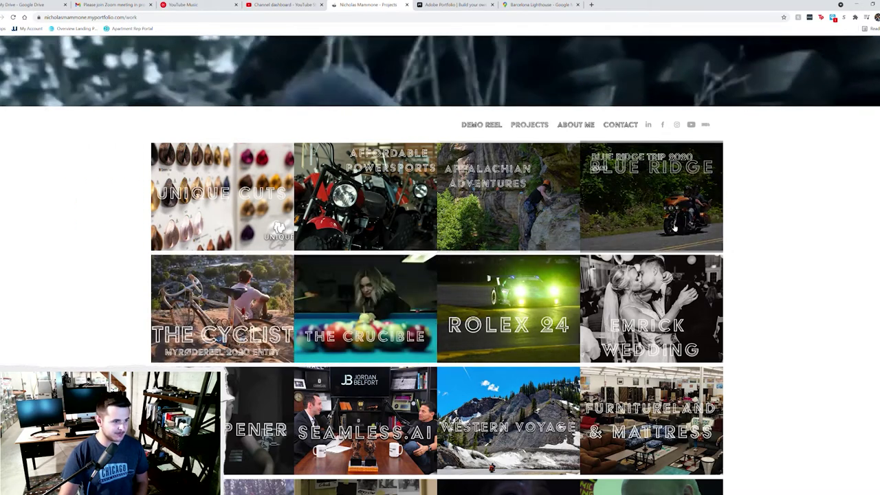
{"action": "scroll", "coordinate": [844, 216], "scroll_direction": "down", "scroll_amount": 1}
Scroll the live Work page's project grid to the bottom and back up, then return to the editor
{"action": "scroll", "coordinate": [803, 312], "scroll_direction": "down", "scroll_amount": 1}
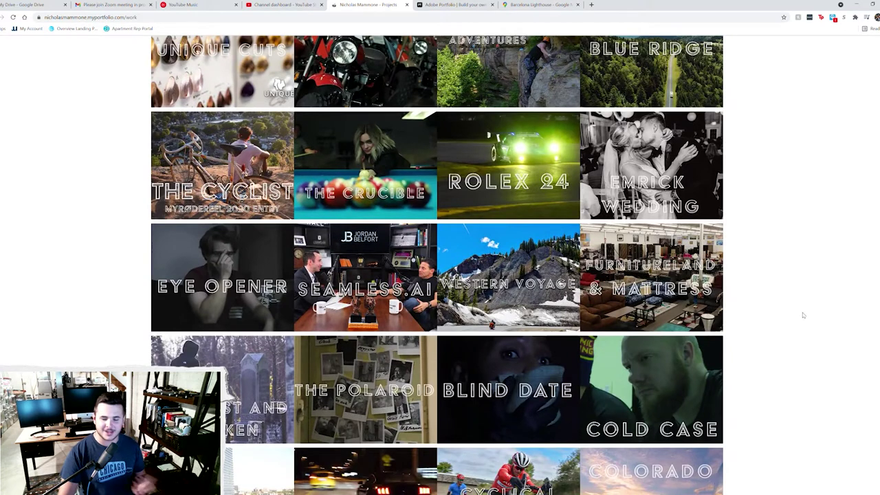
{"action": "scroll", "coordinate": [801, 315], "scroll_direction": "down", "scroll_amount": 1}
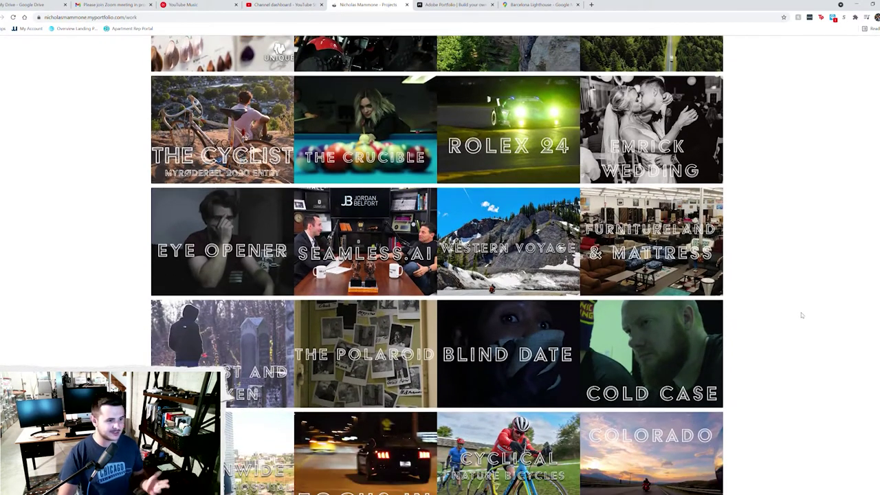
{"action": "scroll", "coordinate": [801, 315], "scroll_direction": "up", "scroll_amount": 3}
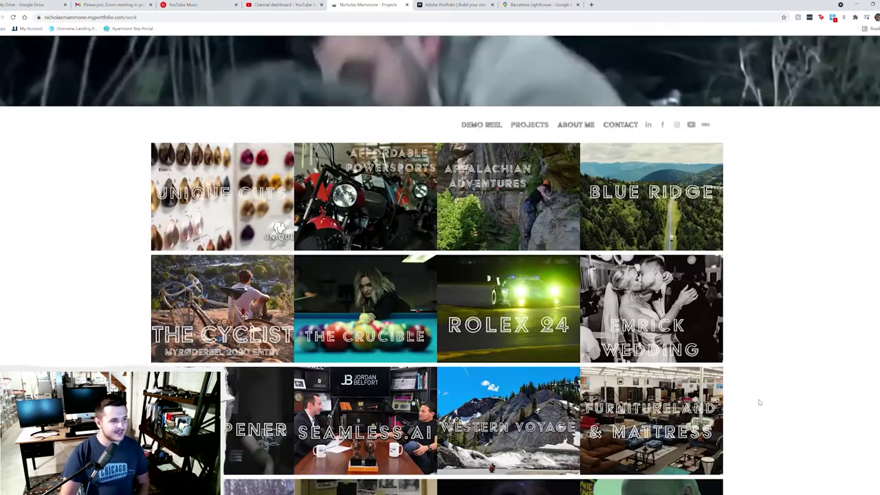
{"action": "scroll", "coordinate": [756, 400], "scroll_direction": "down", "scroll_amount": 3}
{"action": "scroll", "coordinate": [754, 399], "scroll_direction": "up", "scroll_amount": 5}
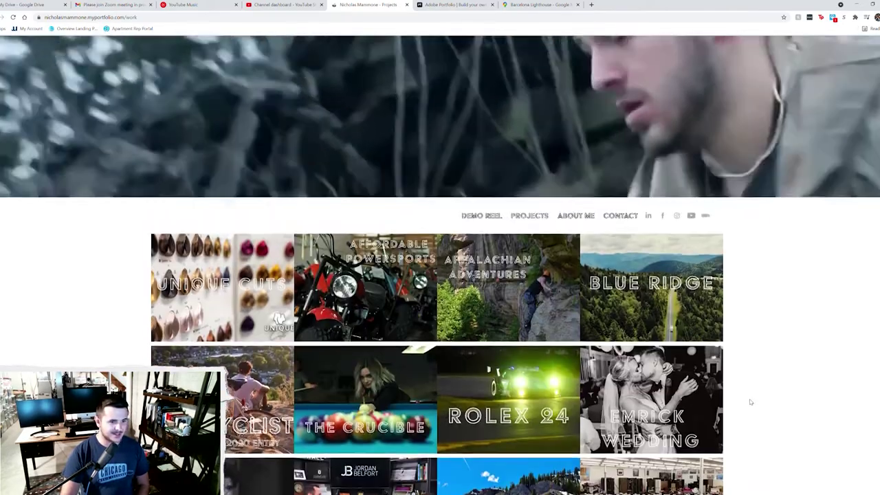
{"action": "scroll", "coordinate": [751, 402], "scroll_direction": "up", "scroll_amount": 2}
{"action": "scroll", "coordinate": [760, 420], "scroll_direction": "down", "scroll_amount": 1}
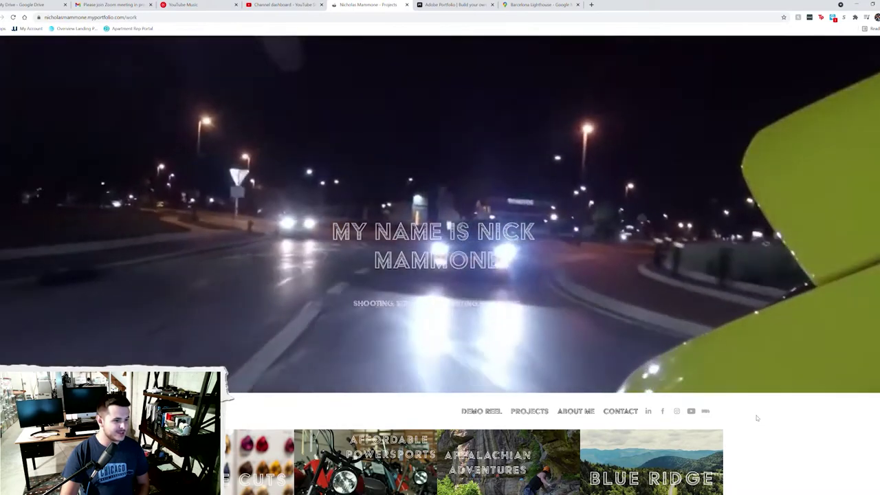
{"action": "scroll", "coordinate": [757, 417], "scroll_direction": "down", "scroll_amount": 1}
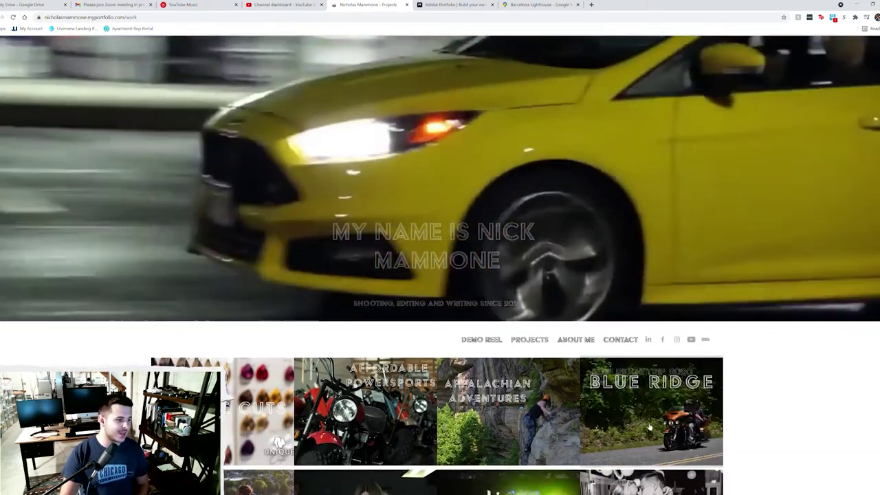
{"action": "scroll", "coordinate": [709, 375], "scroll_direction": "down", "scroll_amount": 1}
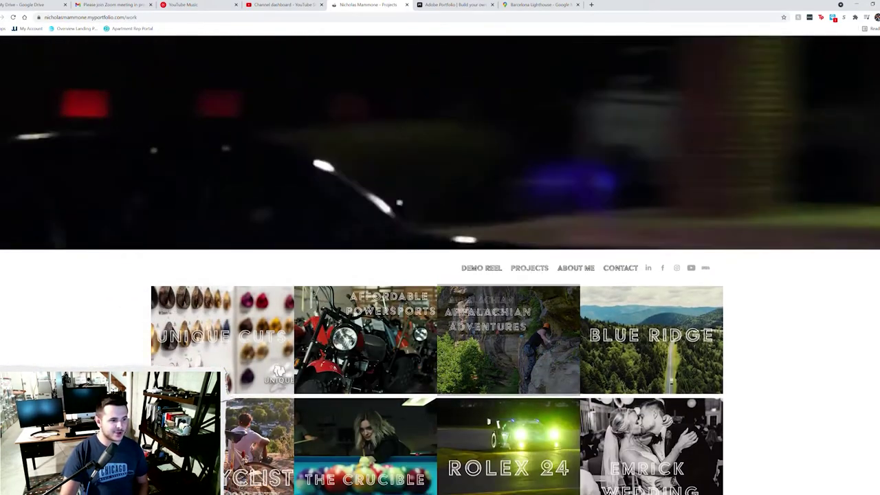
{"action": "scroll", "coordinate": [803, 385], "scroll_direction": "down", "scroll_amount": 4}
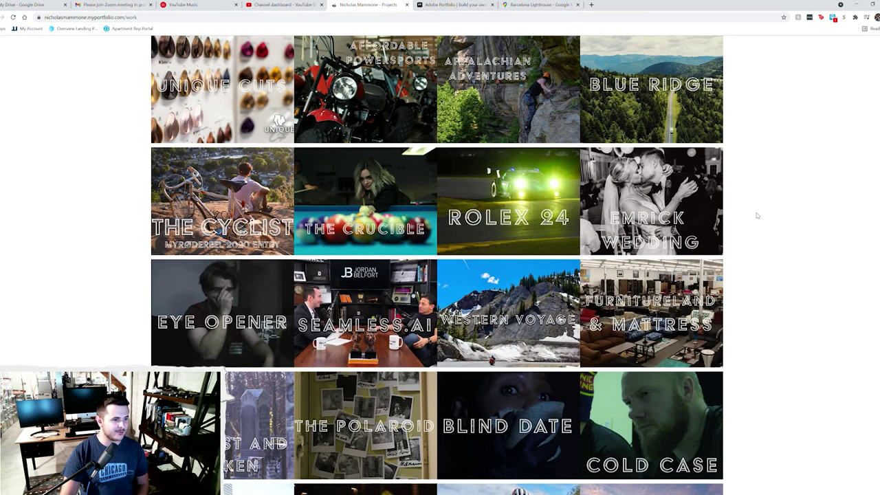
{"action": "scroll", "coordinate": [760, 213], "scroll_direction": "up", "scroll_amount": 1}
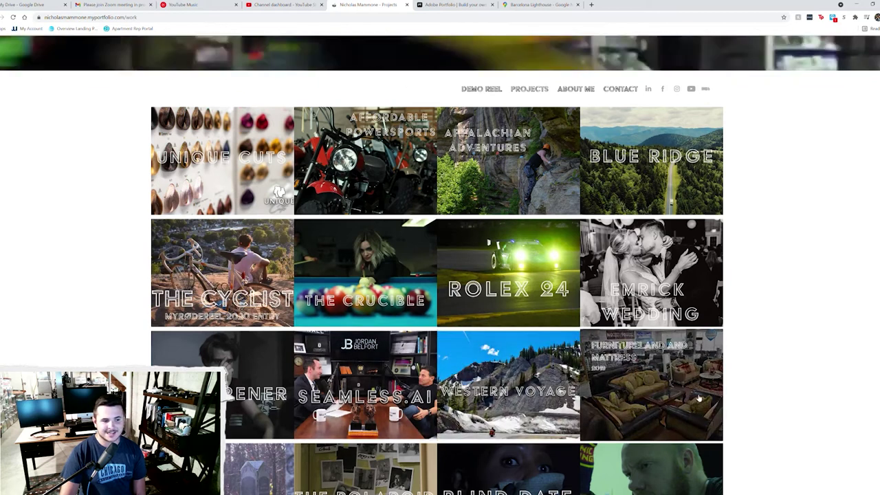
{"action": "scroll", "coordinate": [769, 329], "scroll_direction": "down", "scroll_amount": 2}
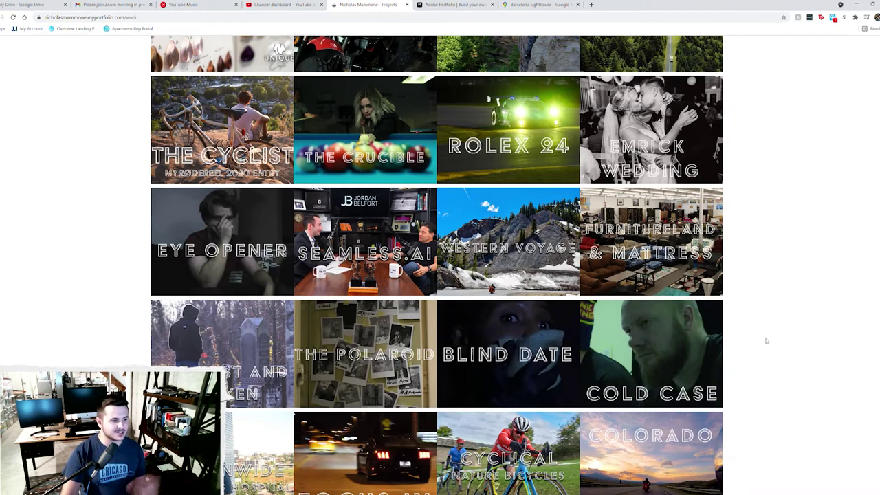
{"action": "scroll", "coordinate": [754, 346], "scroll_direction": "down", "scroll_amount": 2}
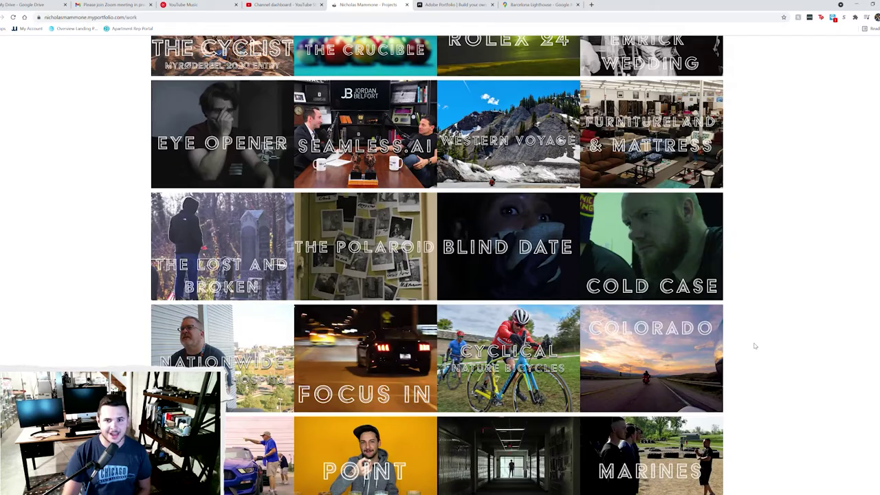
{"action": "scroll", "coordinate": [754, 346], "scroll_direction": "down", "scroll_amount": 5}
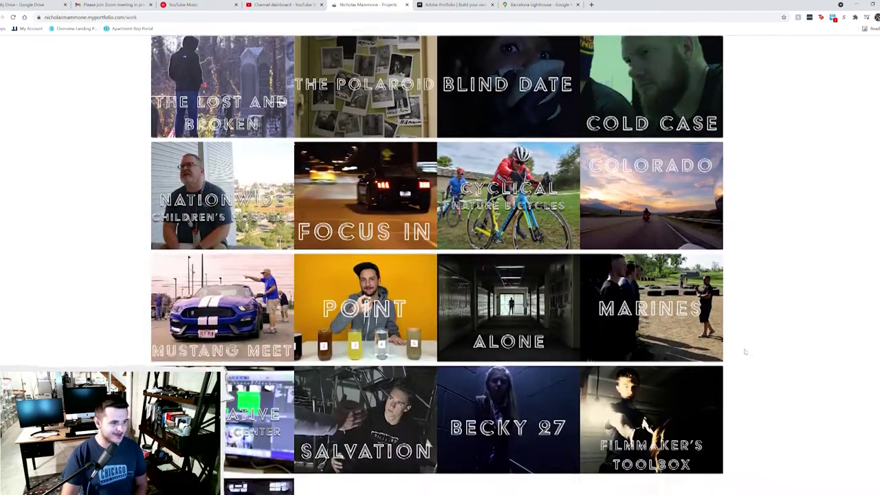
{"action": "scroll", "coordinate": [741, 401], "scroll_direction": "up", "scroll_amount": 2}
{"action": "scroll", "coordinate": [745, 408], "scroll_direction": "up", "scroll_amount": 6}
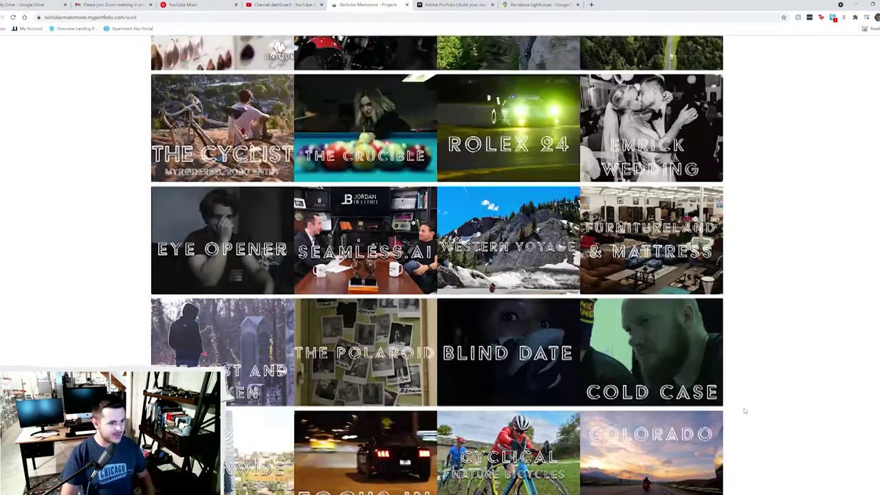
{"action": "scroll", "coordinate": [745, 411], "scroll_direction": "up", "scroll_amount": 5}
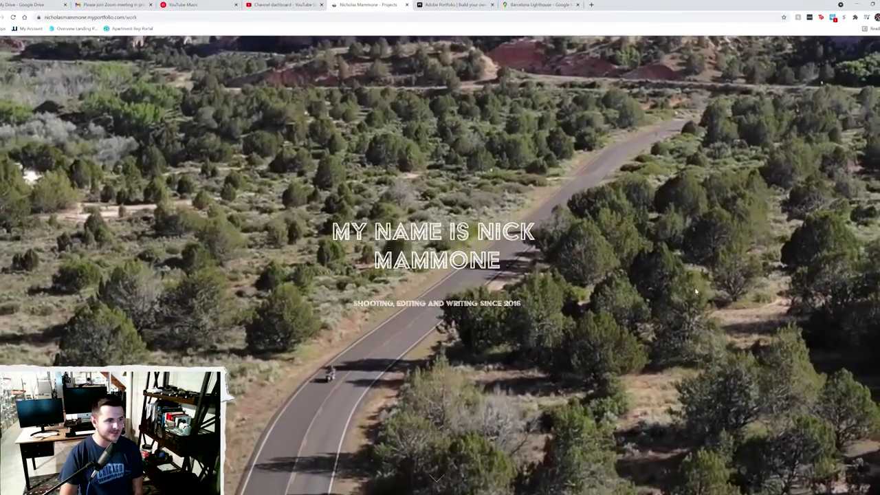
{"action": "scroll", "coordinate": [521, 288], "scroll_direction": "down", "scroll_amount": 3}
{"action": "scroll", "coordinate": [521, 289], "scroll_direction": "down", "scroll_amount": 4}
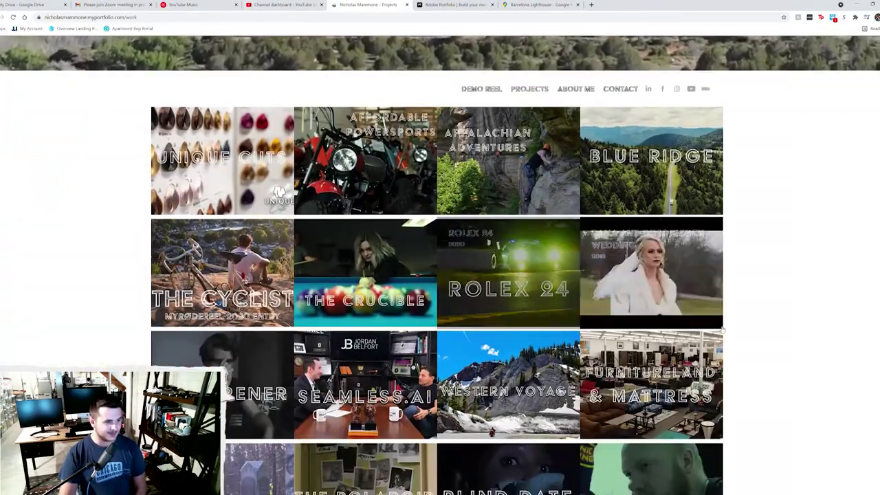
{"action": "scroll", "coordinate": [754, 335], "scroll_direction": "down", "scroll_amount": 1}
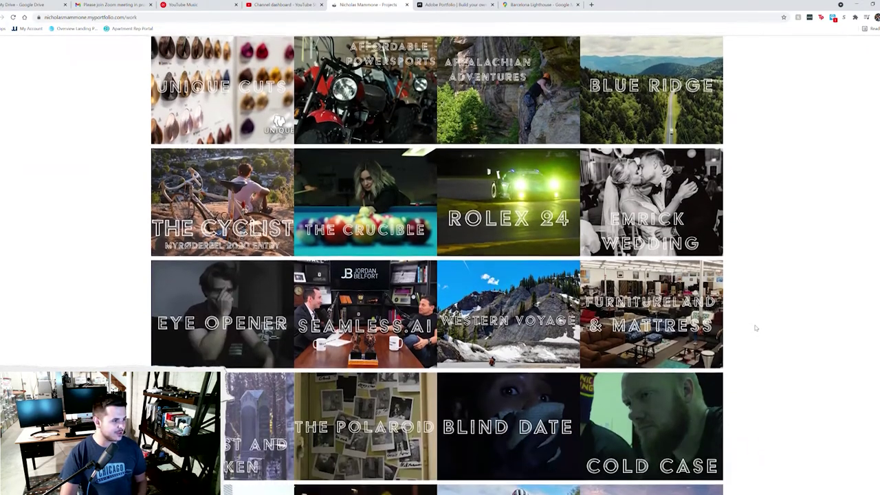
{"action": "scroll", "coordinate": [755, 328], "scroll_direction": "up", "scroll_amount": 3}
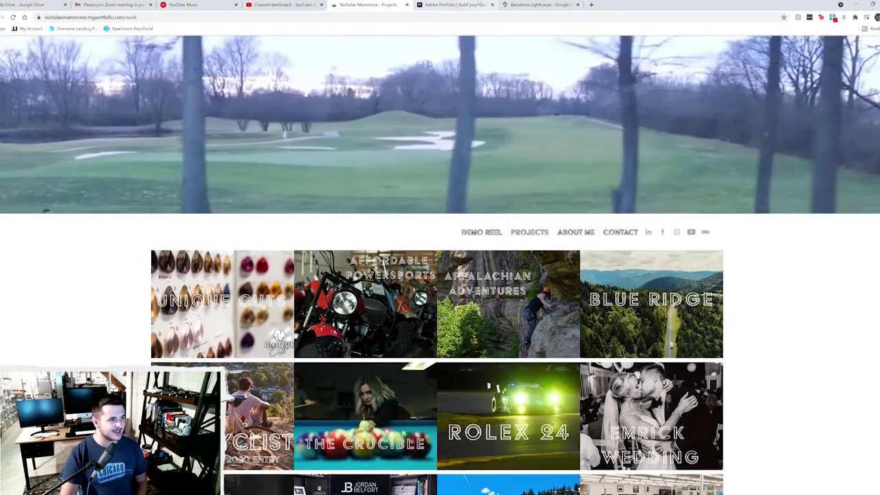
{"action": "left_click", "coordinate": [454, 5]}
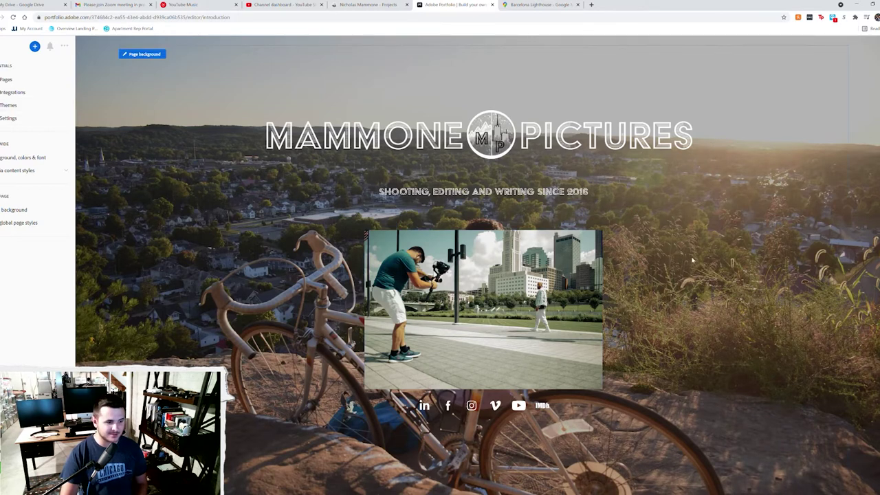
Switch back to the browser tab showing the old published projects page
{"action": "left_click", "coordinate": [360, 6]}
Scroll through the old site's video header and grid of project thumbnails
{"action": "scroll", "coordinate": [440, 275], "scroll_direction": "up", "scroll_amount": 5}
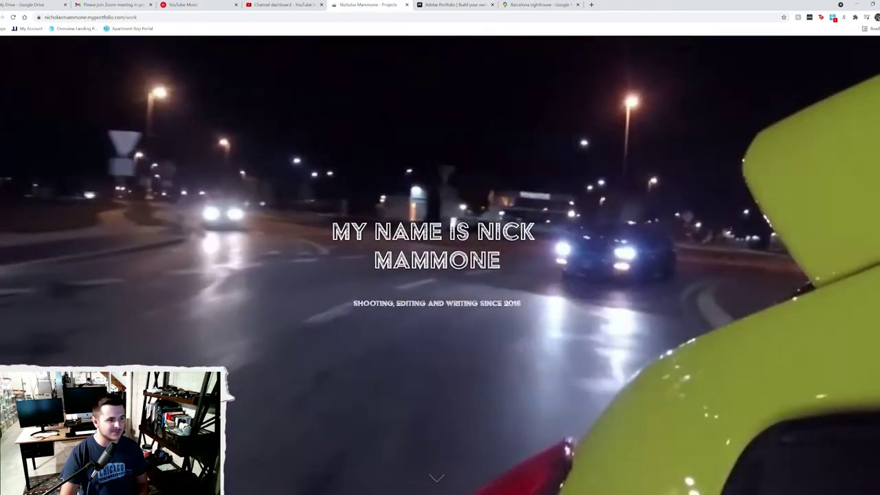
{"action": "scroll", "coordinate": [439, 275], "scroll_direction": "down", "scroll_amount": 2}
{"action": "scroll", "coordinate": [440, 275], "scroll_direction": "up", "scroll_amount": 2}
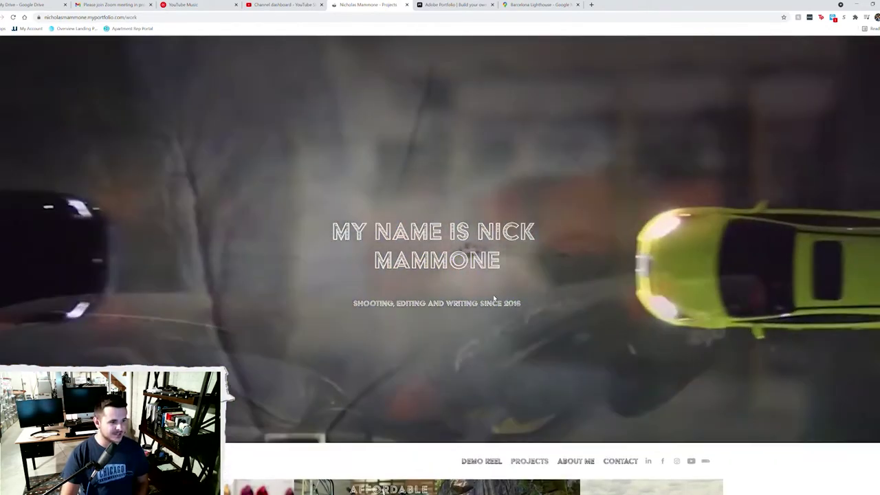
{"action": "scroll", "coordinate": [492, 294], "scroll_direction": "up", "scroll_amount": 1}
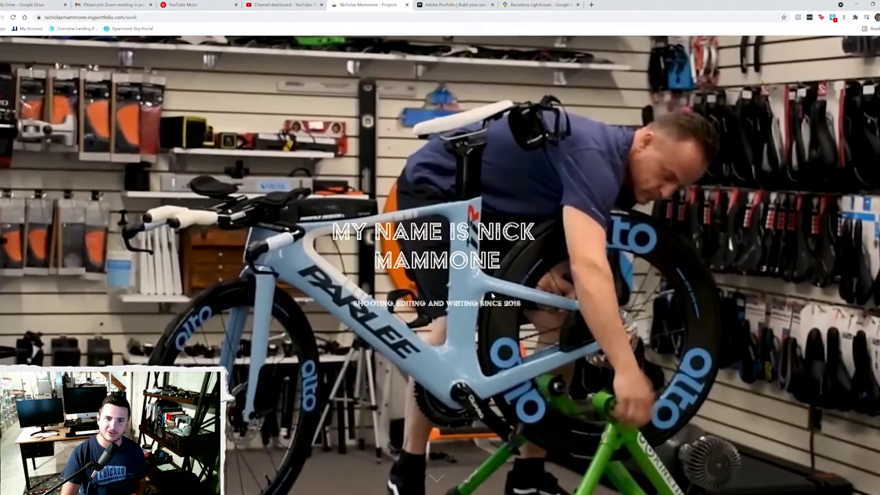
{"action": "scroll", "coordinate": [493, 295], "scroll_direction": "down", "scroll_amount": 1}
{"action": "scroll", "coordinate": [481, 275], "scroll_direction": "up", "scroll_amount": 1}
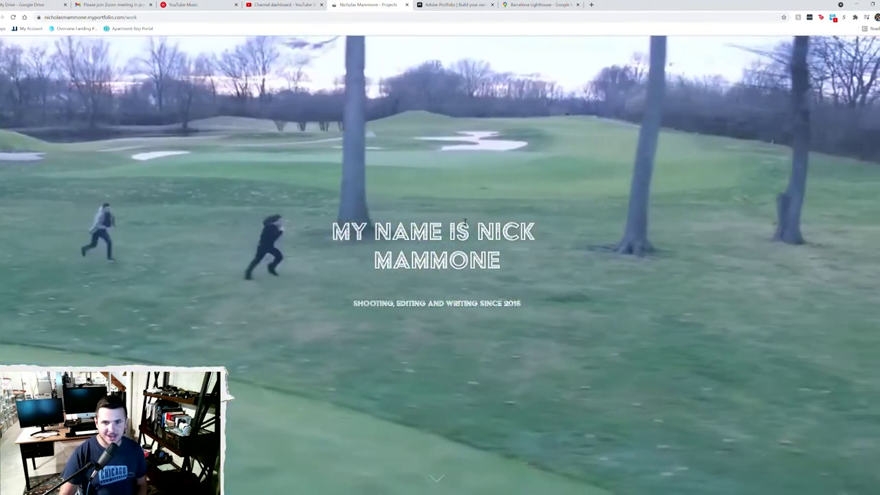
{"action": "scroll", "coordinate": [509, 206], "scroll_direction": "down", "scroll_amount": 1}
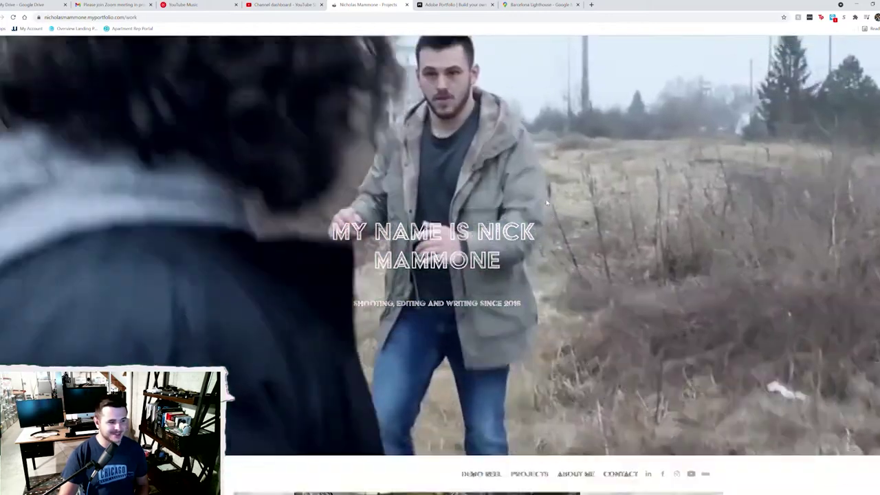
{"action": "scroll", "coordinate": [763, 220], "scroll_direction": "down", "scroll_amount": 2}
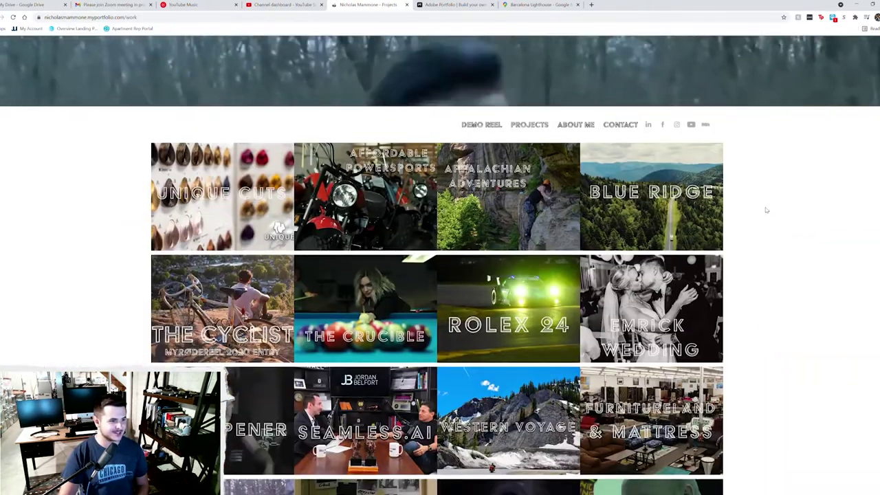
{"action": "scroll", "coordinate": [476, 288], "scroll_direction": "down", "scroll_amount": 3}
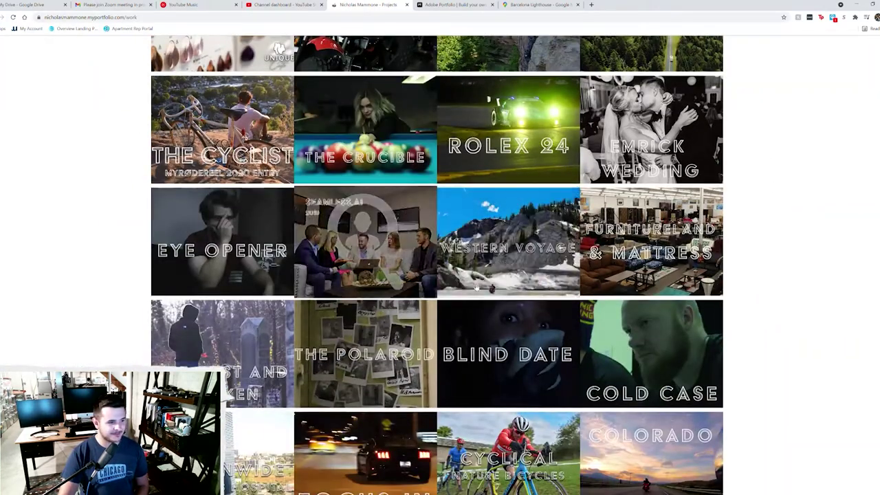
{"action": "scroll", "coordinate": [782, 305], "scroll_direction": "down", "scroll_amount": 3}
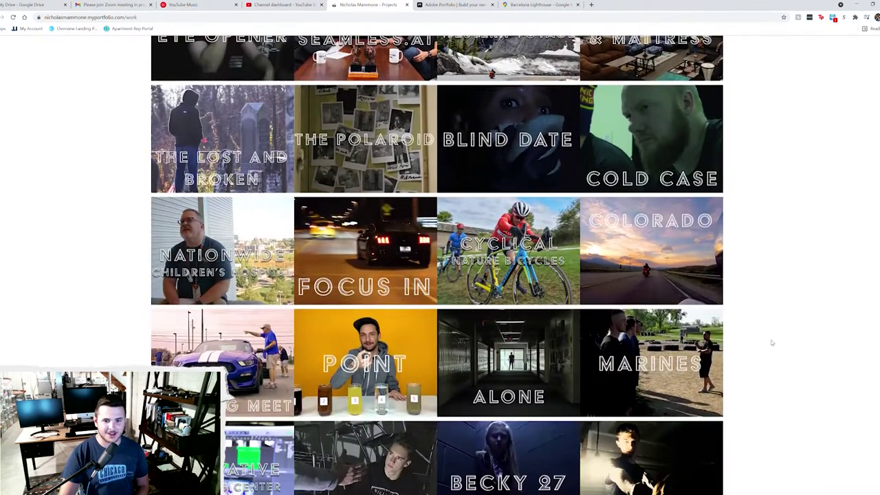
{"action": "scroll", "coordinate": [777, 346], "scroll_direction": "down", "scroll_amount": 3}
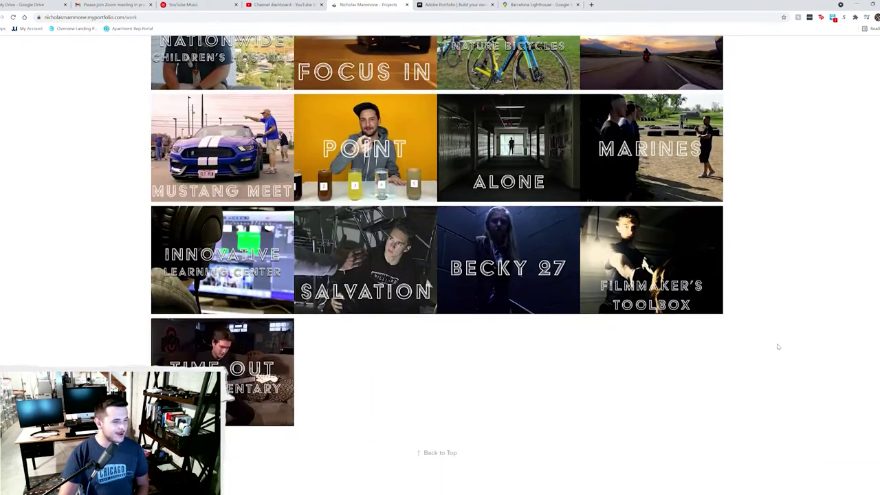
{"action": "scroll", "coordinate": [779, 344], "scroll_direction": "up", "scroll_amount": 2}
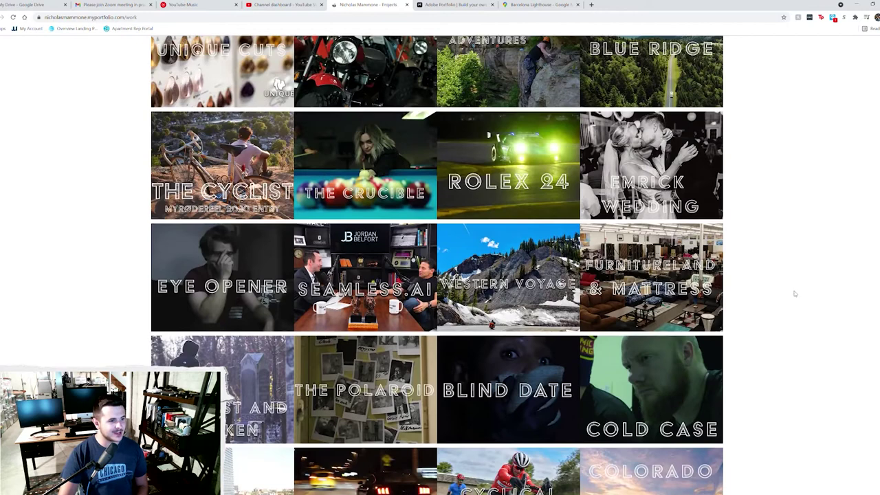
{"action": "scroll", "coordinate": [794, 294], "scroll_direction": "up", "scroll_amount": 6}
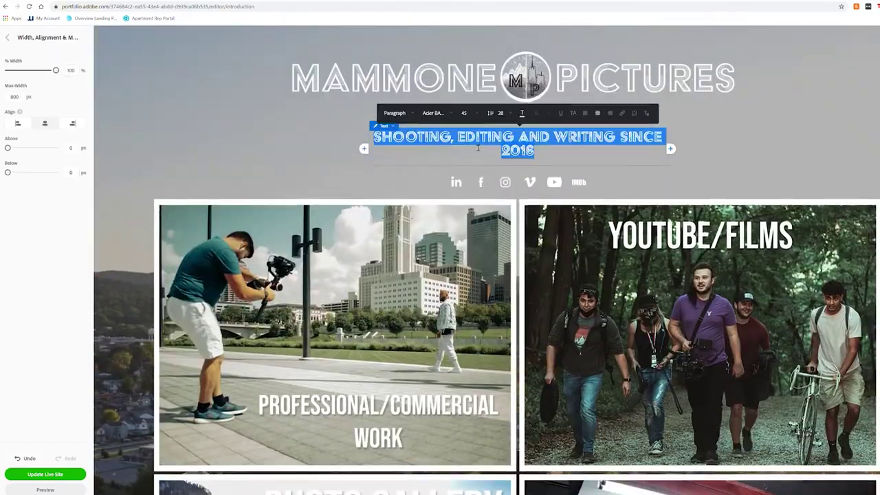
Finish editing the tagline and scroll down the editor page
{"action": "left_click", "coordinate": [335, 160]}
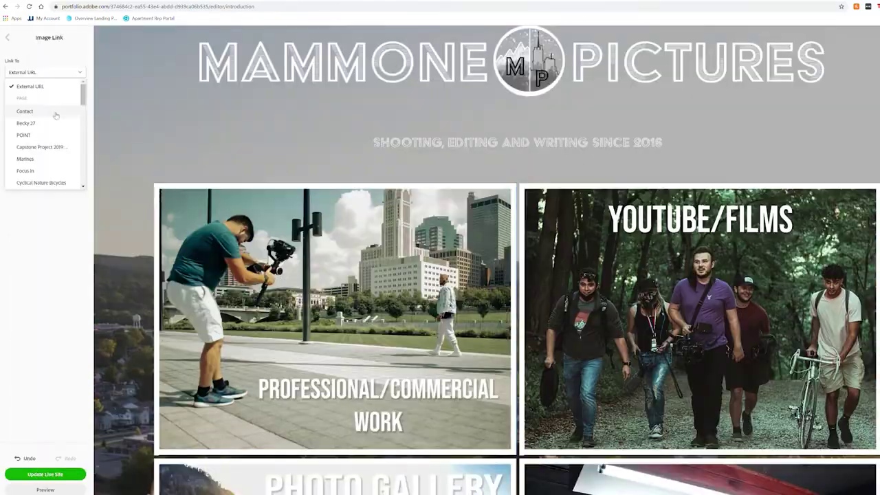
{"action": "scroll", "coordinate": [188, 242], "scroll_direction": "down", "scroll_amount": 5}
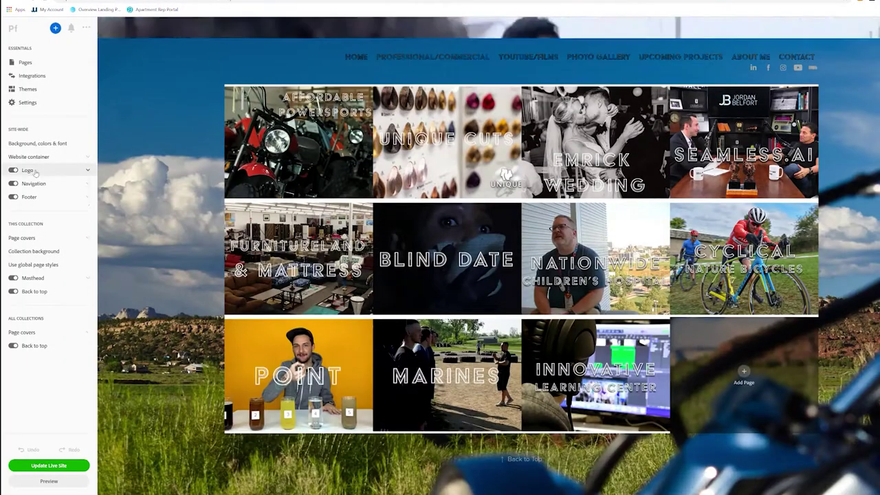
Apply Film Texture BG.jpg as the site-wide background image
{"action": "left_click", "coordinate": [27, 171]}
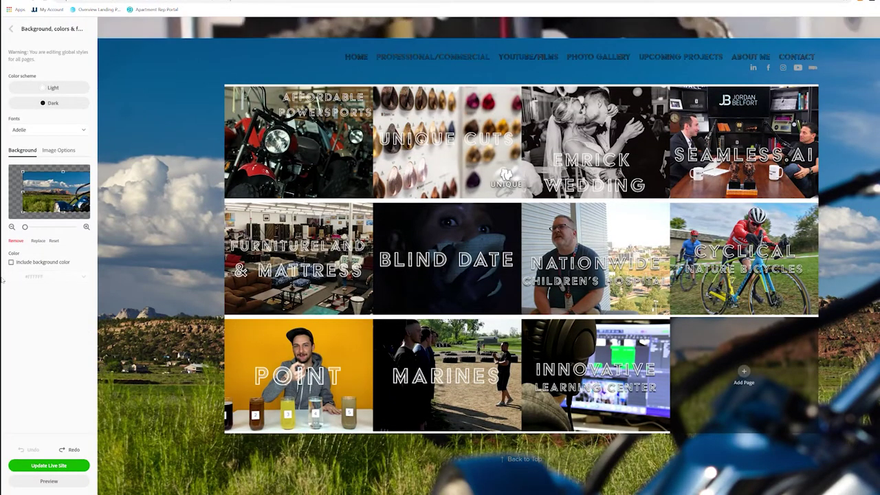
{"action": "left_click", "coordinate": [58, 149]}
{"action": "left_click", "coordinate": [22, 150]}
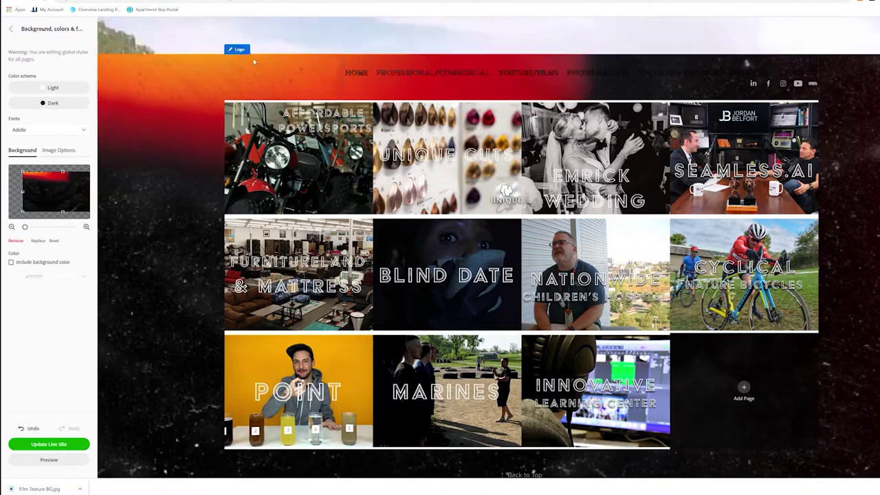
{"action": "left_click", "coordinate": [357, 73]}
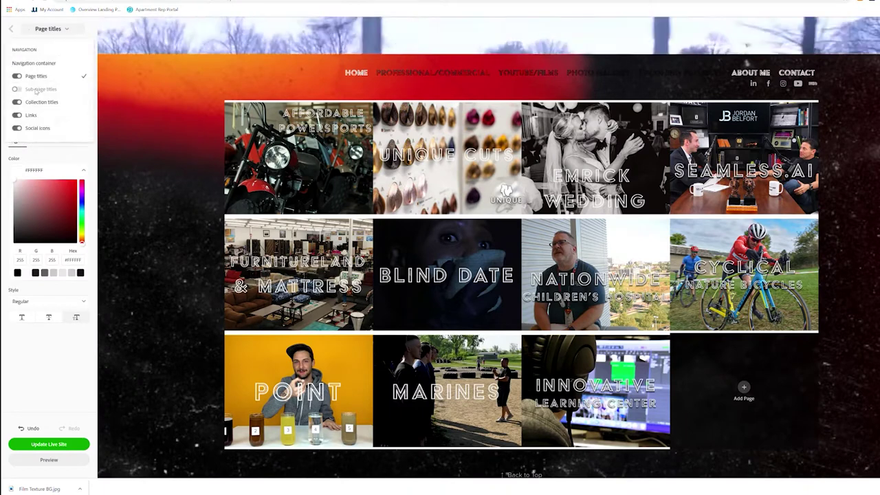
Set the navigation Page titles and Collection titles colour to white #FFFFFF
{"action": "left_click", "coordinate": [41, 101]}
{"action": "left_click", "coordinate": [434, 74]}
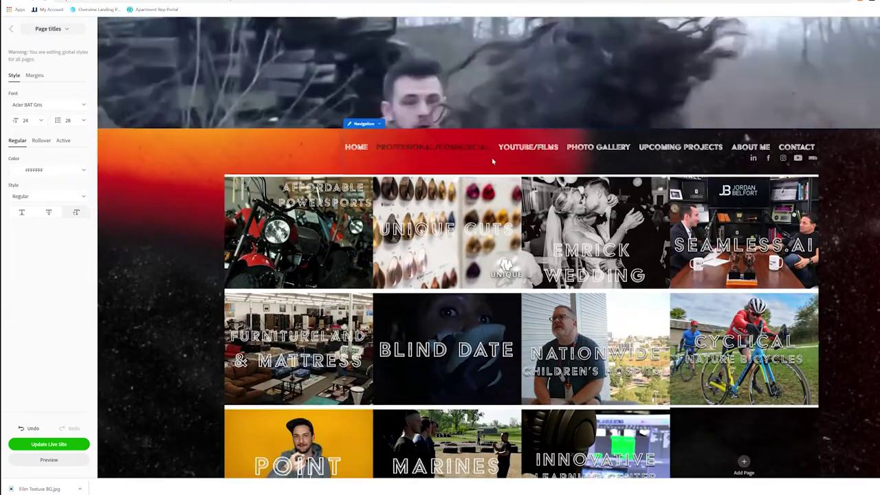
{"action": "left_click", "coordinate": [10, 28]}
{"action": "left_click", "coordinate": [48, 28]}
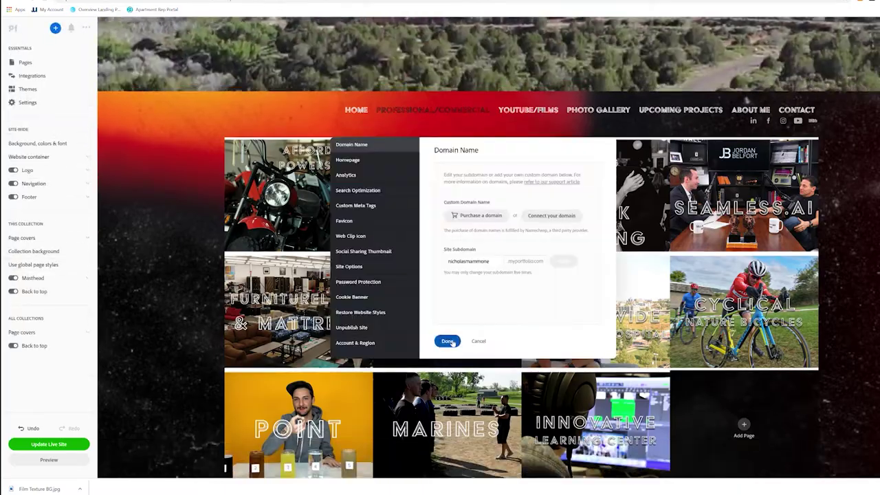
{"action": "left_click", "coordinate": [448, 342]}
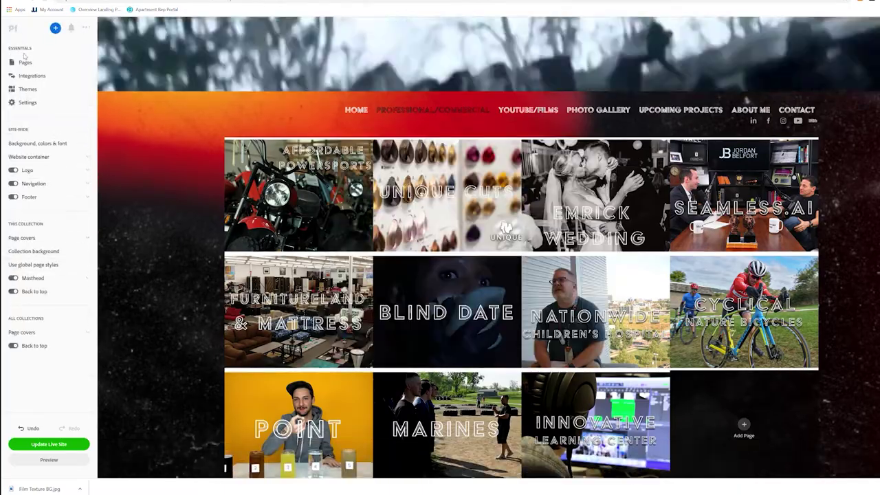
{"action": "left_click", "coordinate": [528, 110]}
Add a Dirt Diamonds page to Professional/Commercial and begin another new page
{"action": "scroll", "coordinate": [866, 413], "scroll_direction": "up", "scroll_amount": 10}
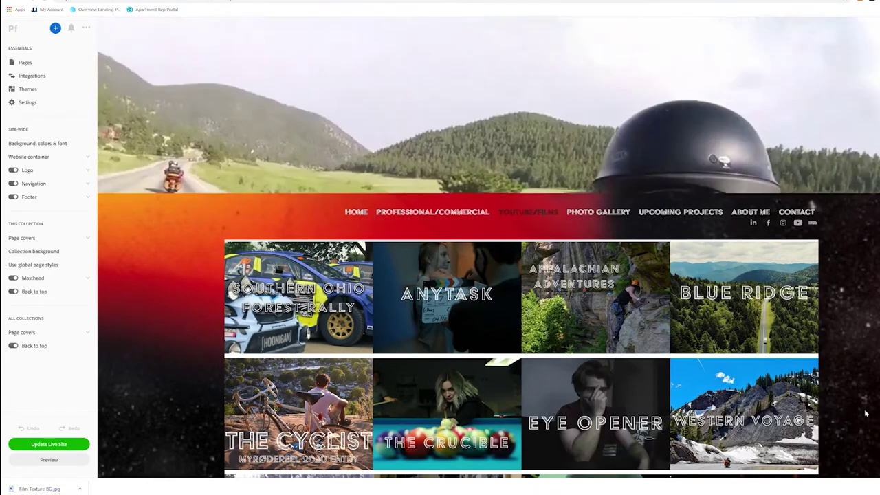
{"action": "scroll", "coordinate": [878, 373], "scroll_direction": "down", "scroll_amount": 1}
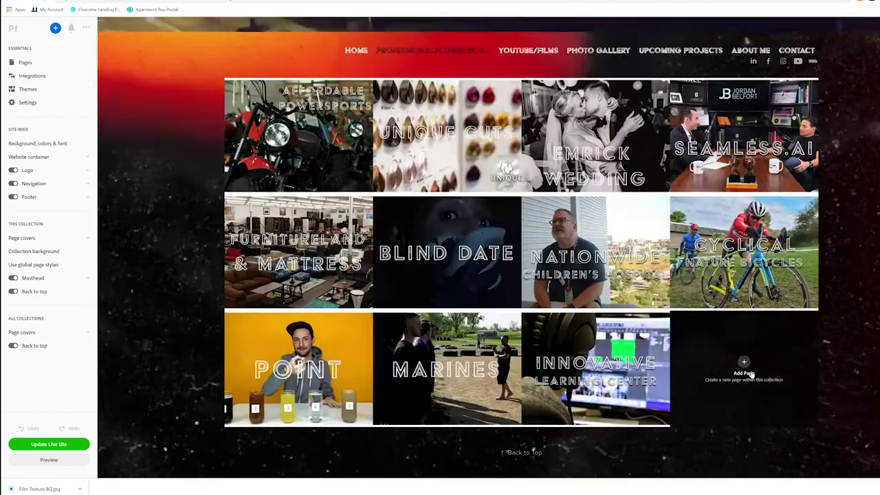
{"action": "left_click", "coordinate": [743, 365]}
{"action": "type", "text": "Dirt Diamonds"}
{"action": "key", "text": "Return"}
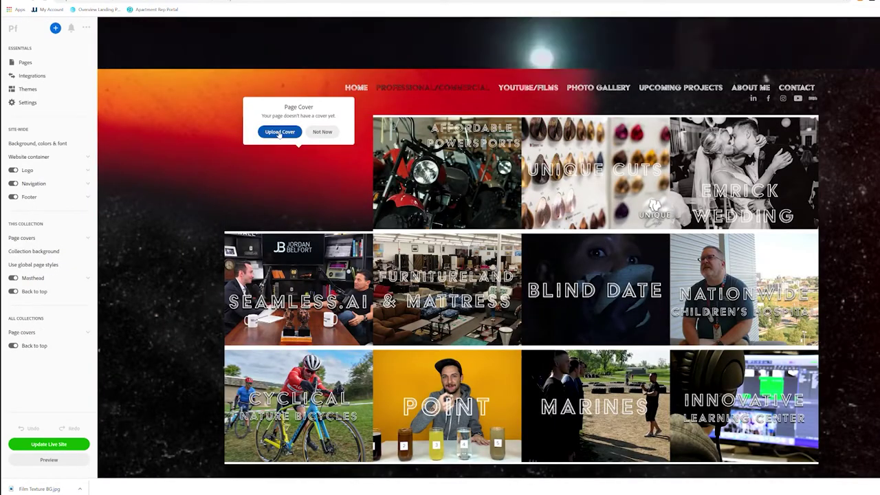
{"action": "scroll", "coordinate": [282, 138], "scroll_direction": "down", "scroll_amount": 1}
{"action": "left_click", "coordinate": [298, 446]}
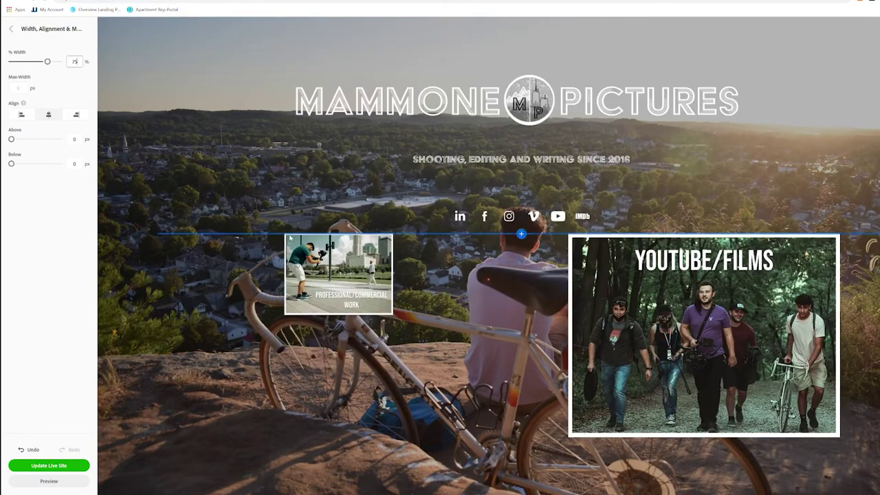
Change the Professional/Commercial image's Width, Alignment & Margins values, entering 15
{"action": "left_click", "coordinate": [305, 229]}
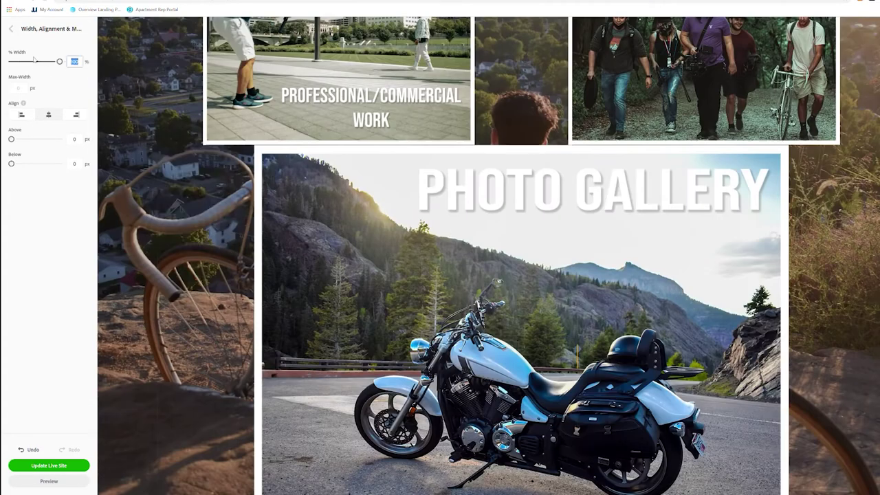
{"action": "type", "text": "15"}
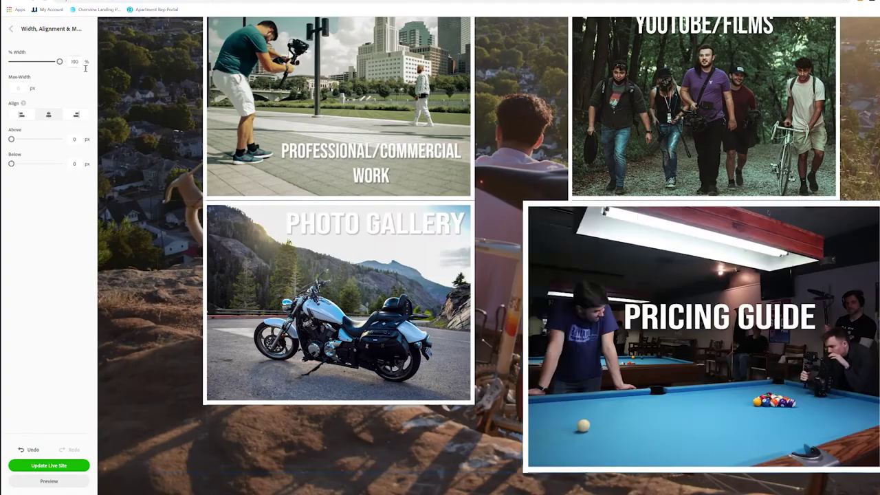
{"action": "scroll", "coordinate": [507, 244], "scroll_direction": "up", "scroll_amount": 3}
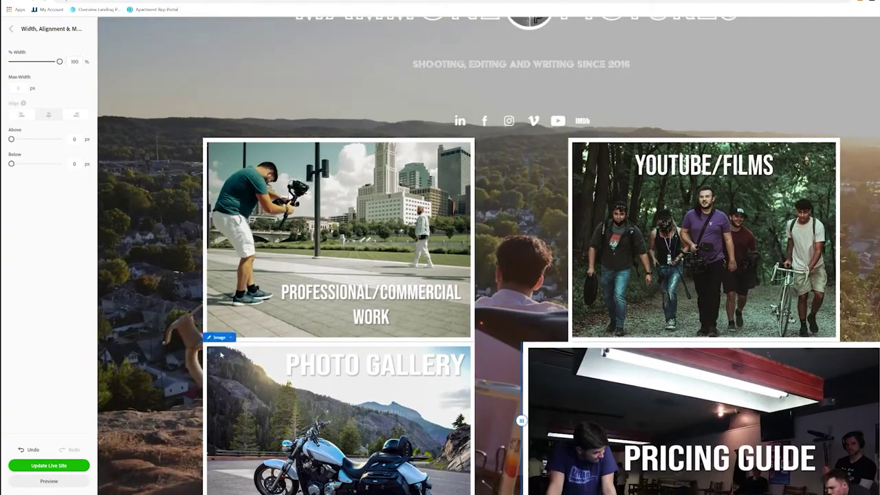
{"action": "right_click", "coordinate": [589, 132]}
{"action": "key", "text": "Escape"}
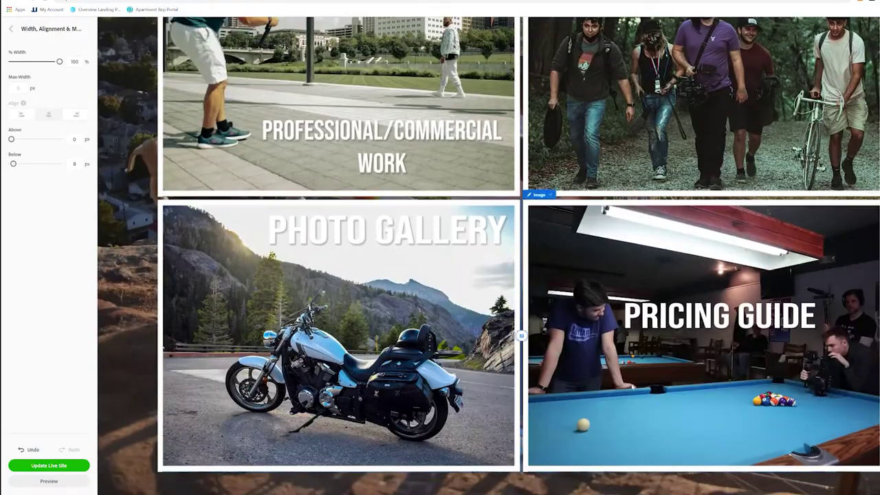
Check the widened home-page grid, then select the whole tagline for editing
{"action": "scroll", "coordinate": [531, 252], "scroll_direction": "down", "scroll_amount": 5}
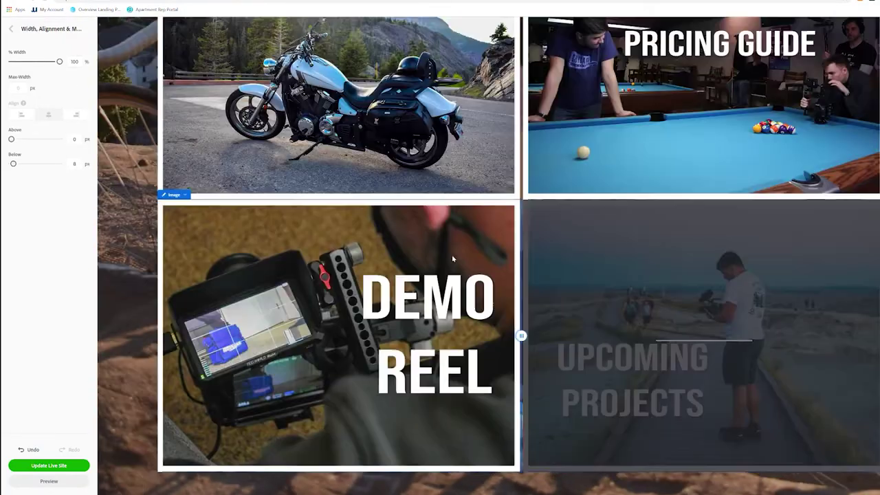
{"action": "scroll", "coordinate": [452, 255], "scroll_direction": "up", "scroll_amount": 3}
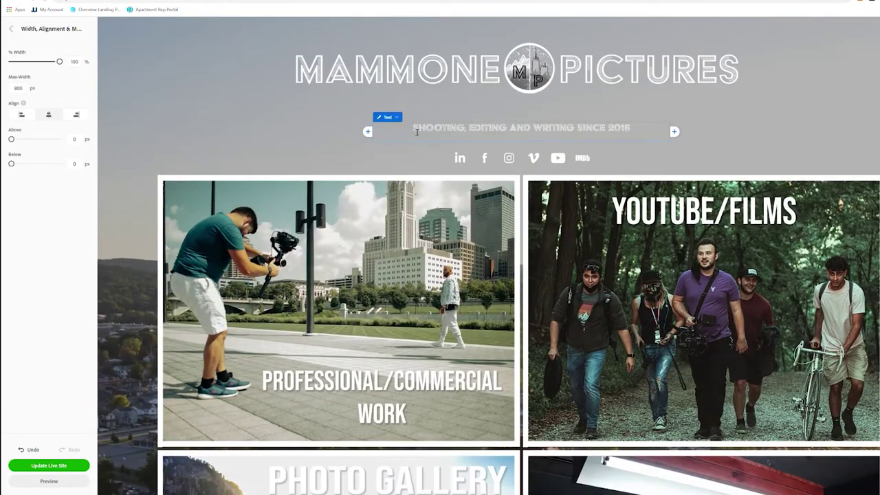
{"action": "triple_click", "coordinate": [417, 131]}
{"action": "left_click", "coordinate": [471, 92]}
Leave the tagline and browse the site's Pages list toward the Full Sail Vlog page
{"action": "key", "text": "Escape"}
{"action": "left_click", "coordinate": [206, 103]}
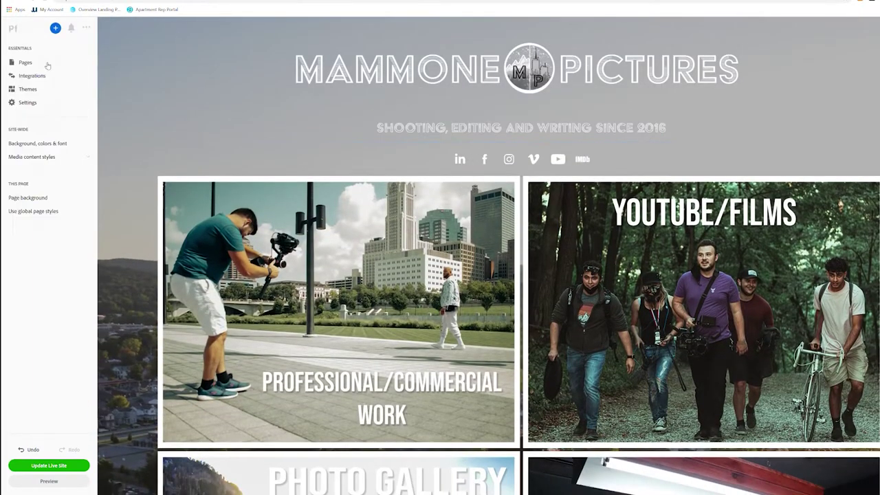
{"action": "left_click", "coordinate": [47, 65]}
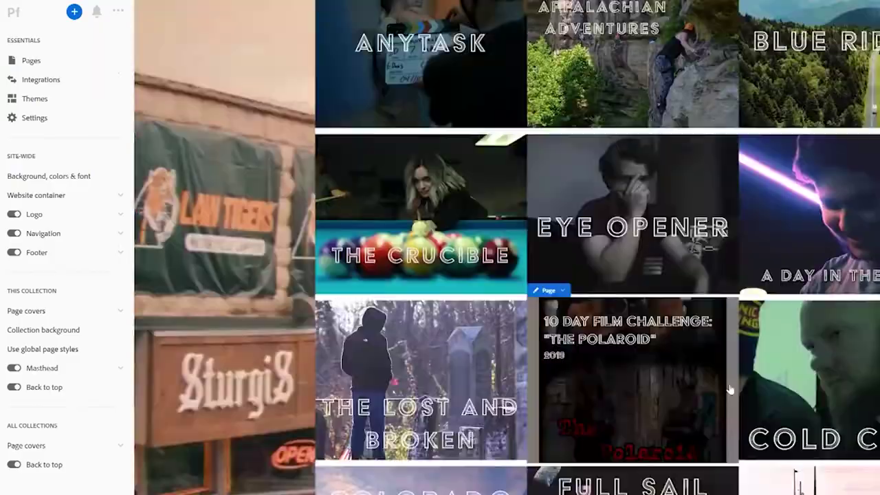
{"action": "scroll", "coordinate": [730, 390], "scroll_direction": "up", "scroll_amount": 5}
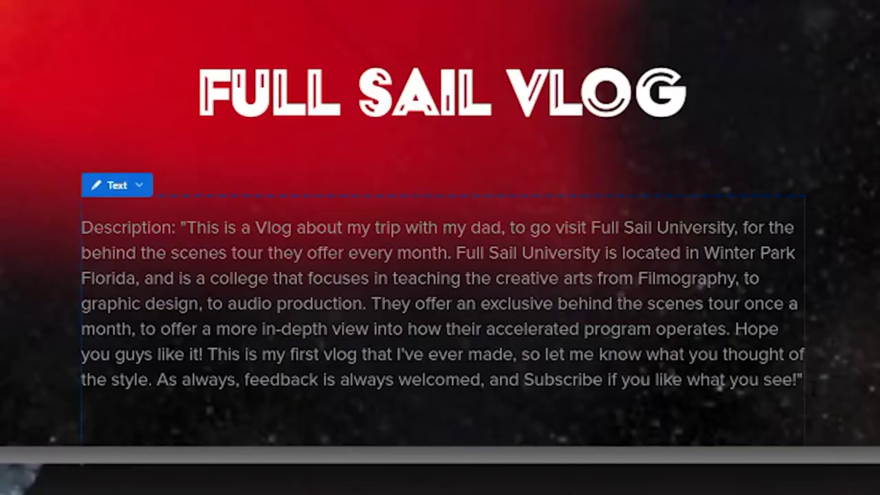
Select the whole Full Sail Vlog description and set it in Bebas Neue Regular
{"action": "left_click_drag", "start_coordinate": [175, 278], "coordinate": [750, 440]}
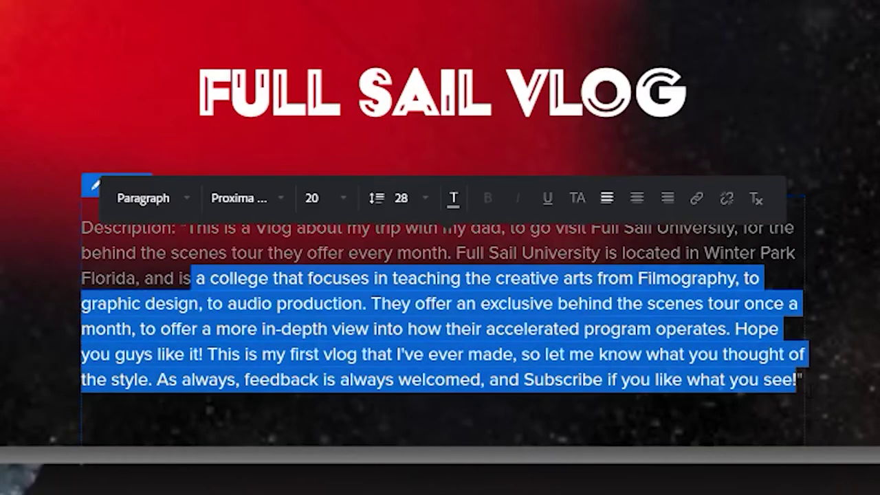
{"action": "left_click", "coordinate": [805, 380]}
{"action": "left_click_drag", "start_coordinate": [808, 380], "coordinate": [81, 226]}
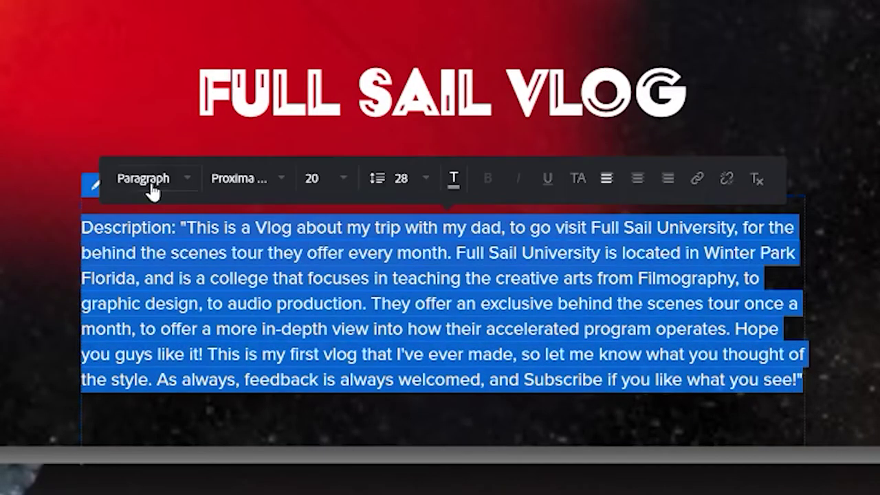
{"action": "left_click", "coordinate": [276, 187]}
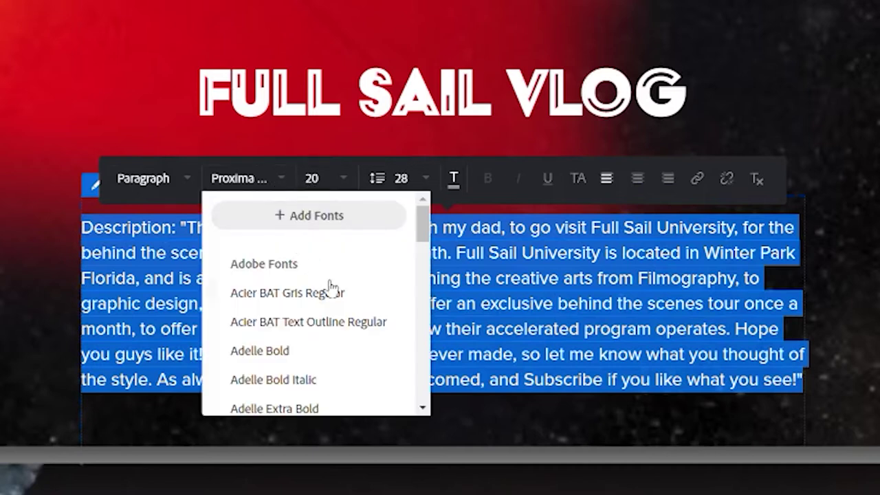
{"action": "scroll", "coordinate": [353, 346], "scroll_direction": "down", "scroll_amount": 15}
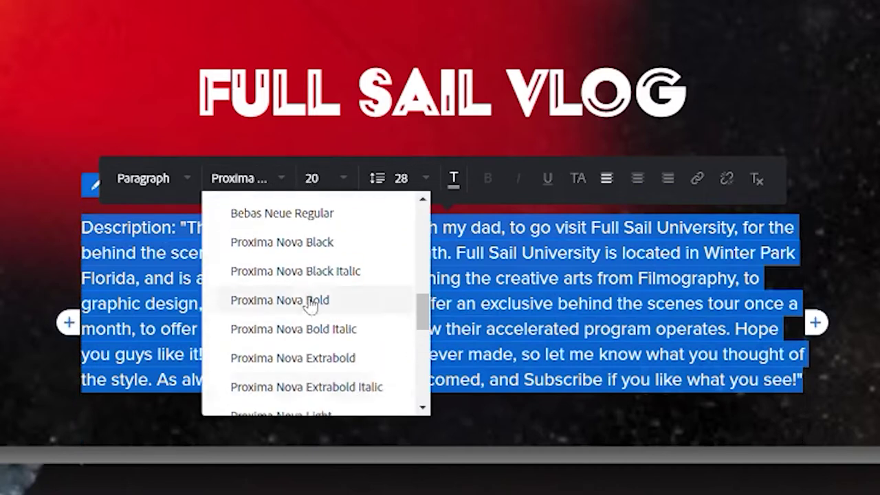
{"action": "left_click", "coordinate": [320, 216]}
{"action": "left_click", "coordinate": [349, 192]}
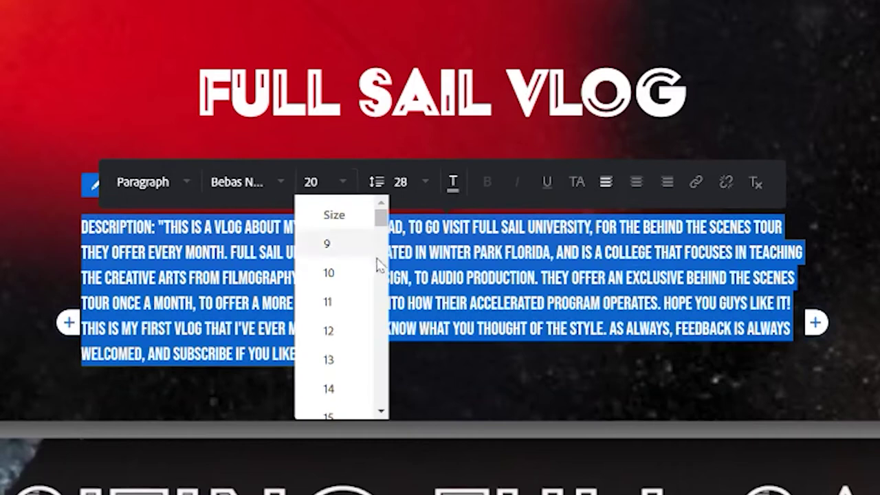
{"action": "scroll", "coordinate": [359, 334], "scroll_direction": "down", "scroll_amount": 5}
{"action": "scroll", "coordinate": [358, 383], "scroll_direction": "down", "scroll_amount": 3}
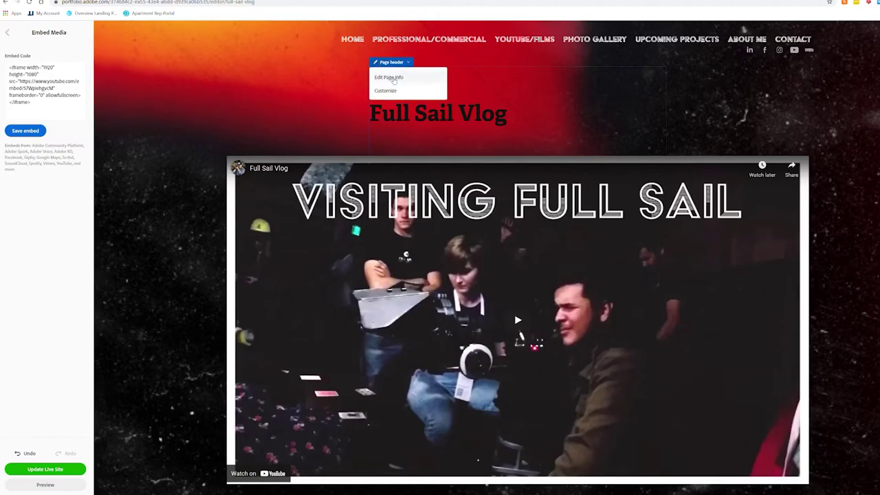
Style the Full Sail Vlog page title in Acier BAT Gris, white #FFFFFF, size 80, centred
{"action": "left_click", "coordinate": [385, 90]}
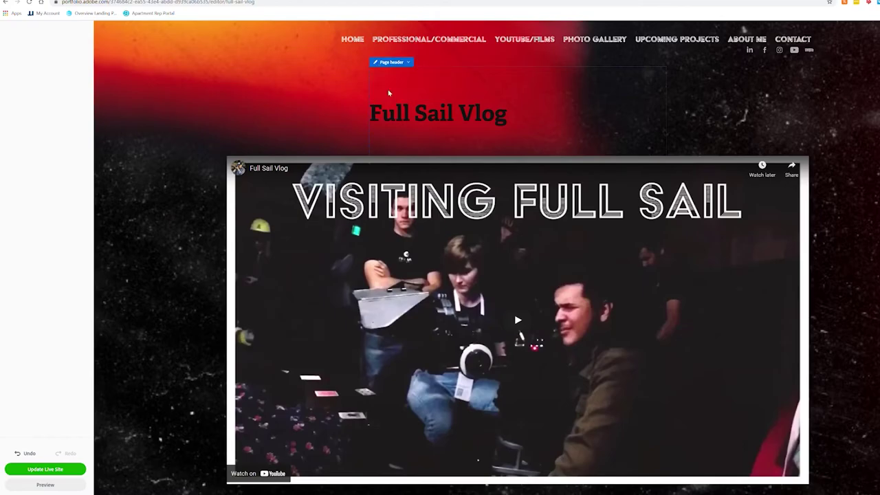
{"action": "left_click", "coordinate": [44, 36]}
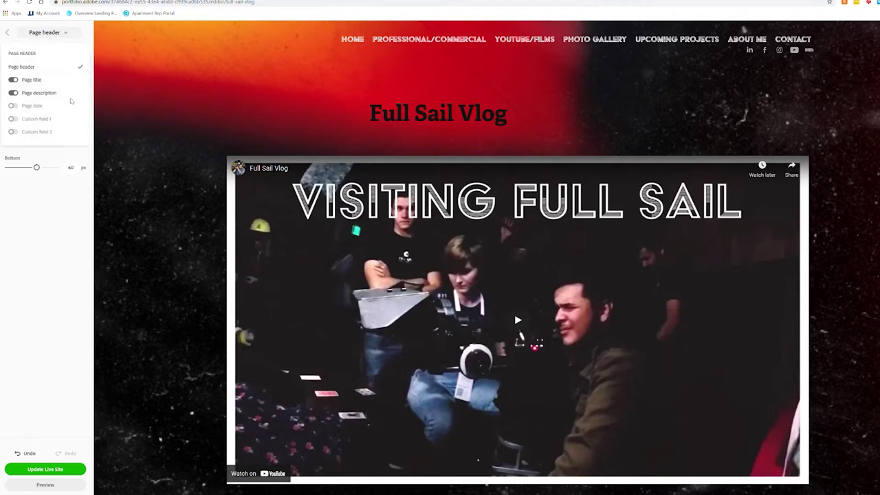
{"action": "left_click", "coordinate": [55, 88]}
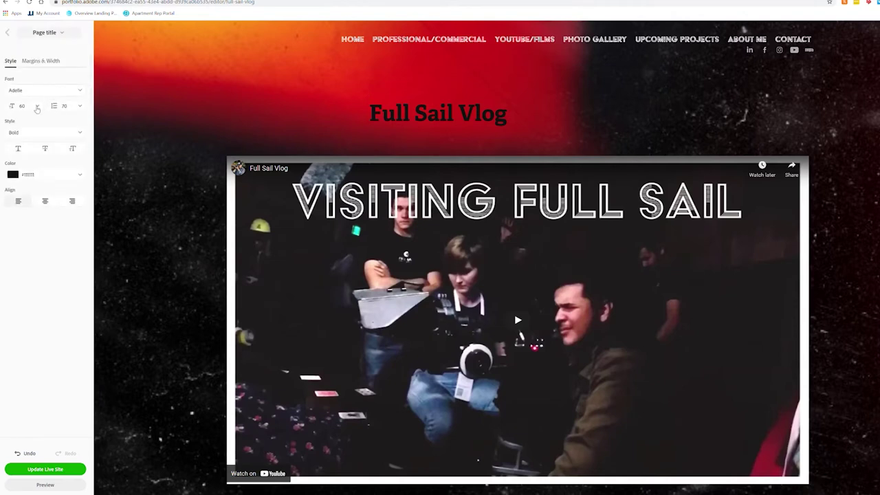
{"action": "left_click", "coordinate": [42, 92]}
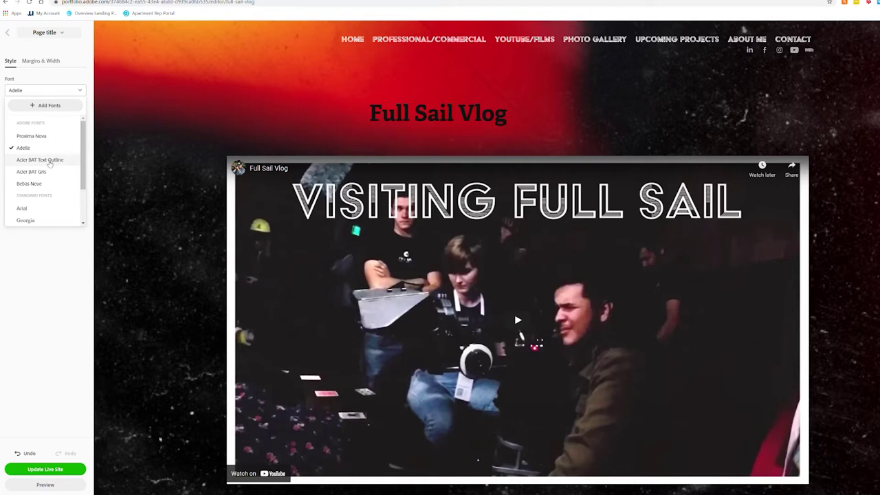
{"action": "left_click", "coordinate": [50, 172]}
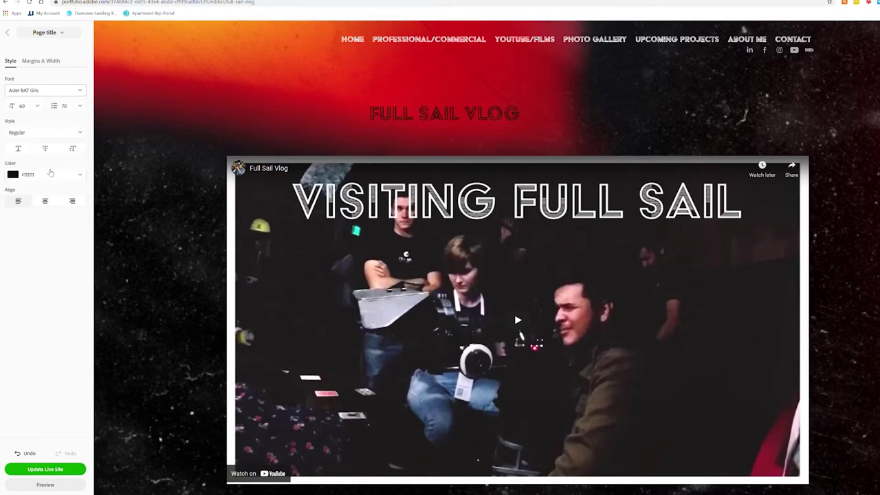
{"action": "left_click", "coordinate": [35, 177]}
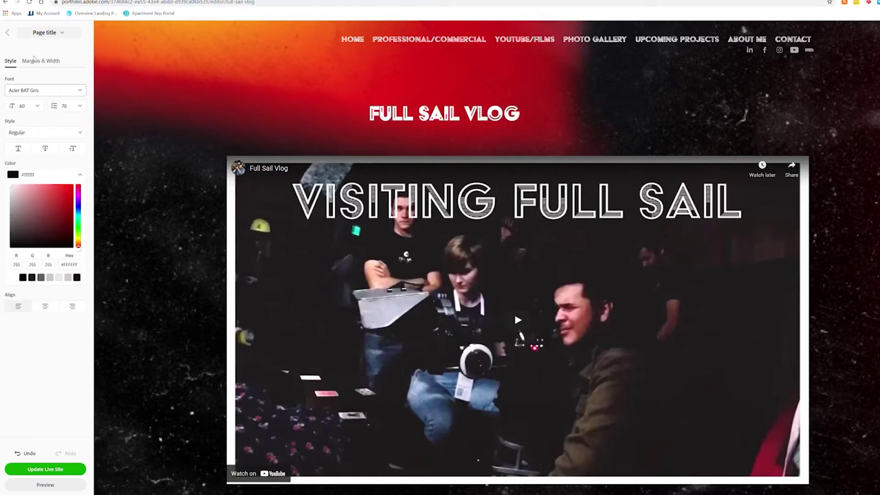
{"action": "left_click", "coordinate": [37, 107]}
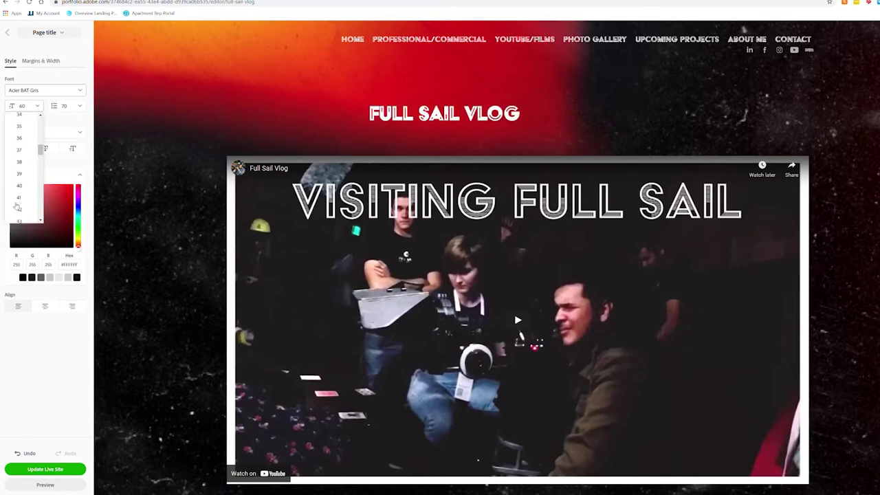
{"action": "scroll", "coordinate": [17, 206], "scroll_direction": "down", "scroll_amount": 2}
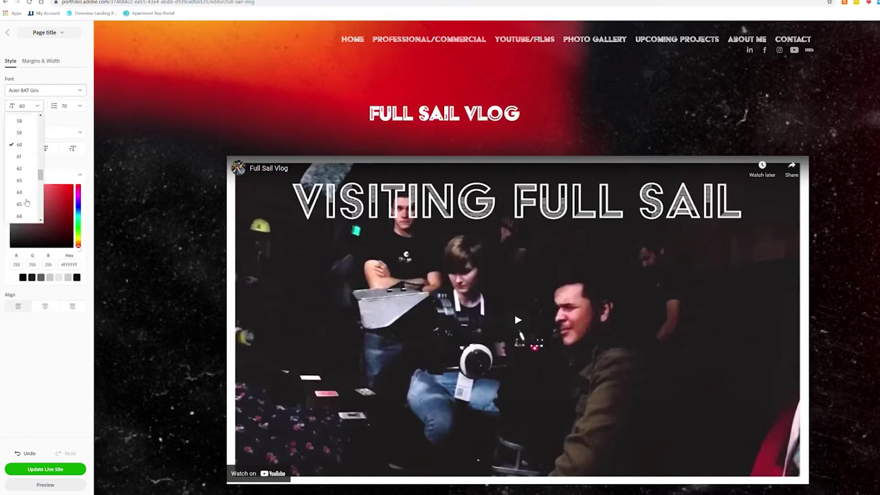
{"action": "scroll", "coordinate": [27, 203], "scroll_direction": "down", "scroll_amount": 3}
{"action": "scroll", "coordinate": [23, 198], "scroll_direction": "down", "scroll_amount": 2}
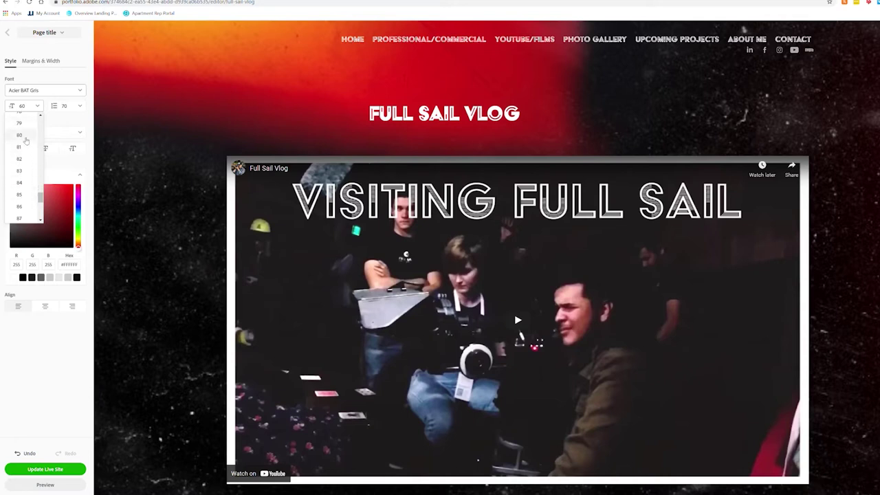
{"action": "left_click", "coordinate": [21, 135]}
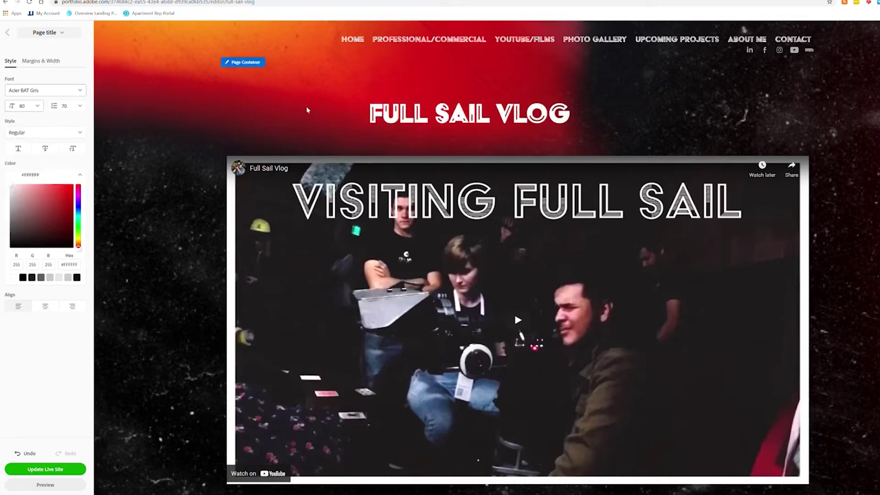
{"action": "left_click", "coordinate": [45, 307]}
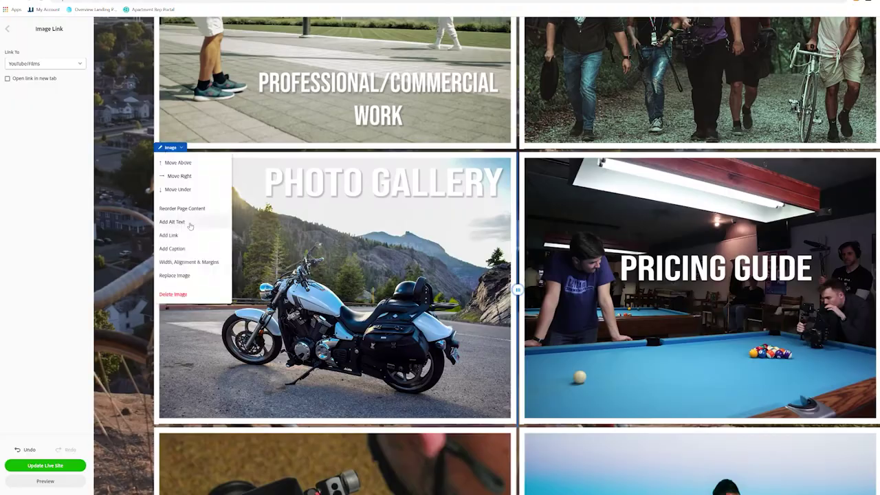
Link the Photo Gallery tile to its page and begin setting the Pricing Guide tile's link
{"action": "left_click", "coordinate": [45, 63]}
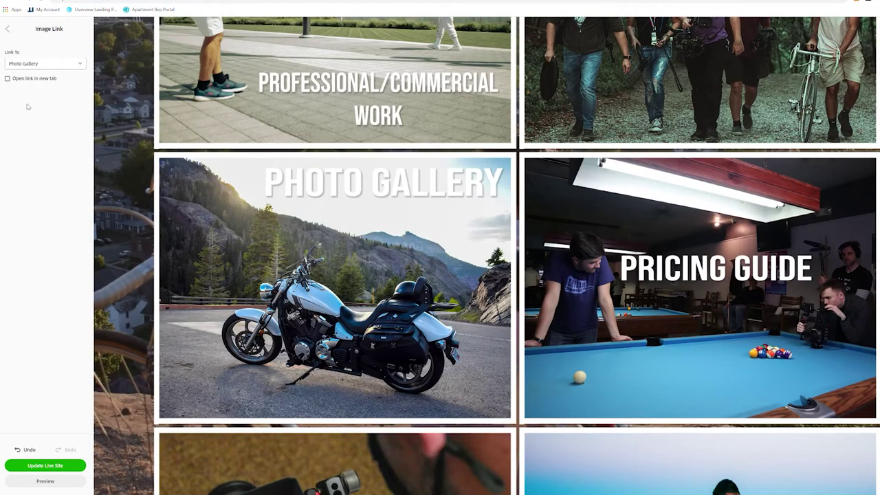
{"action": "left_click", "coordinate": [45, 63]}
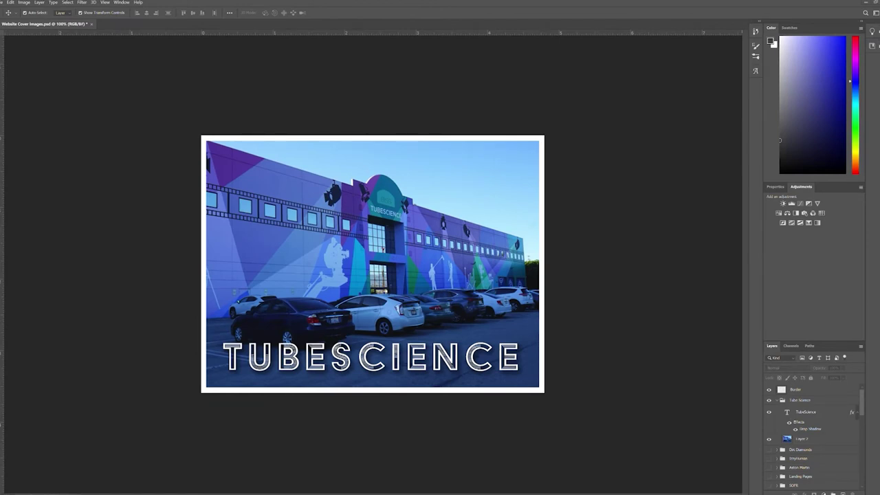
Duplicate the Tube Science cover group with Ctrl+J
{"action": "key", "text": "ctrl+j"}
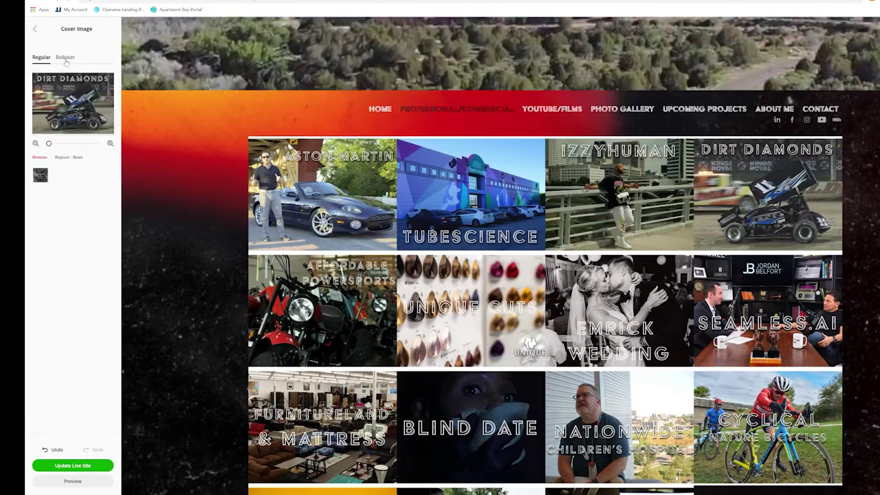
View the project cover's rollover image and bring up the site navigation styles
{"action": "left_click", "coordinate": [65, 58]}
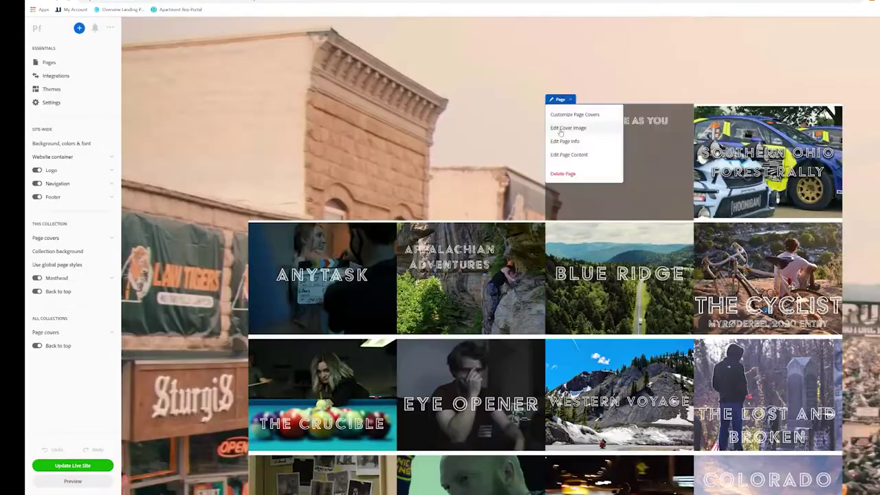
{"action": "left_click", "coordinate": [560, 129]}
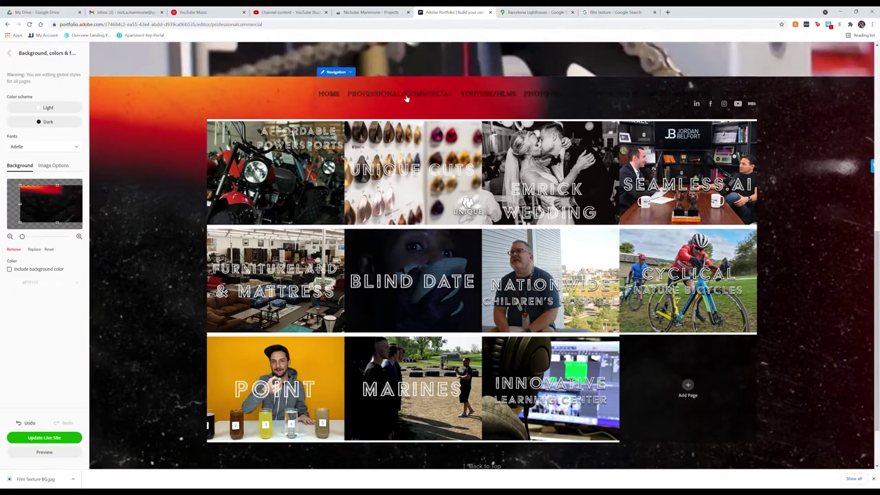
{"action": "left_click", "coordinate": [334, 72]}
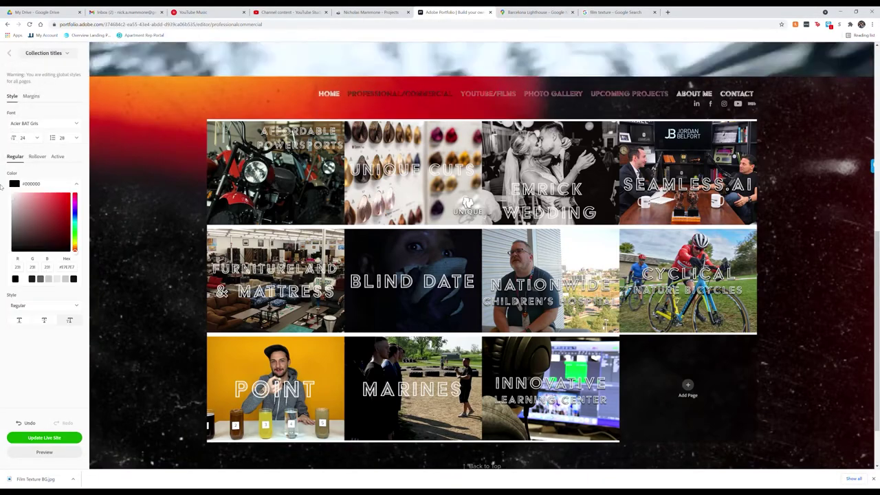
{"action": "left_click", "coordinate": [43, 53]}
Browse the navigation links and container styles, then return to the main editing options
{"action": "left_click", "coordinate": [31, 97]}
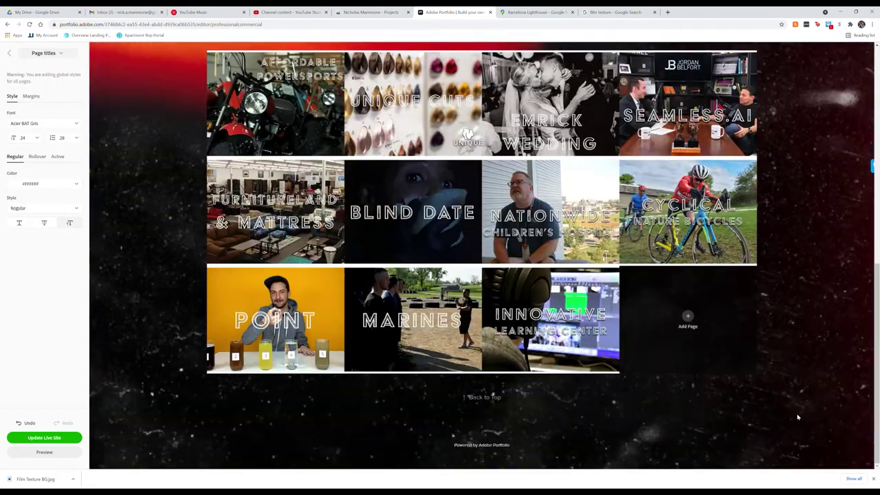
{"action": "scroll", "coordinate": [481, 275], "scroll_direction": "up", "scroll_amount": 2}
{"action": "left_click", "coordinate": [334, 141]}
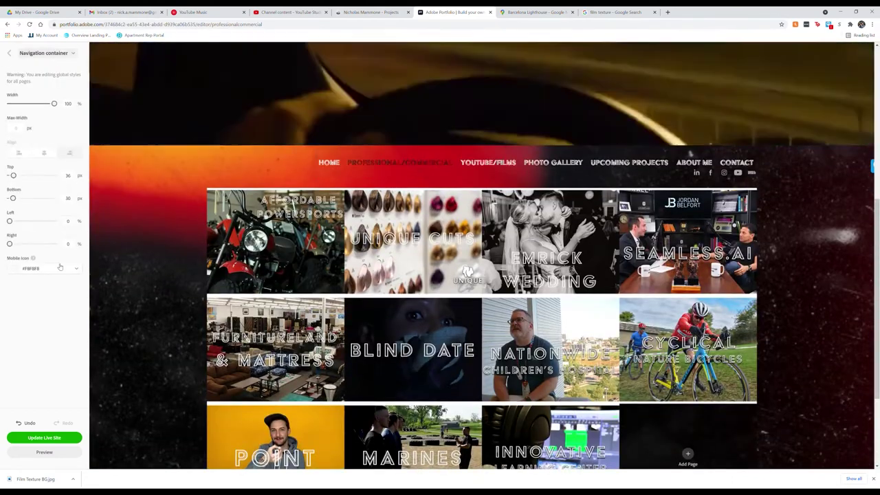
{"action": "left_click", "coordinate": [44, 53]}
{"action": "left_click", "coordinate": [45, 121]}
Look at the site settings and close them with Done
{"action": "key", "text": "Escape"}
{"action": "key", "text": "Escape"}
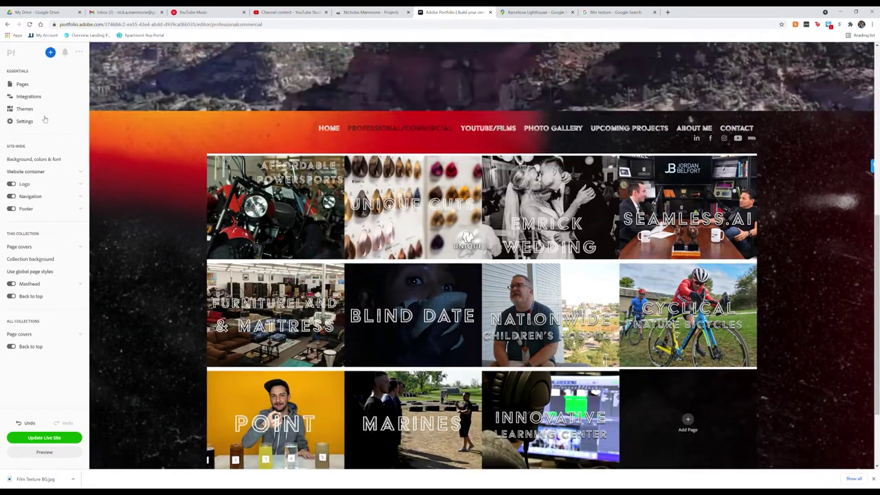
{"action": "left_click", "coordinate": [25, 121]}
{"action": "left_click", "coordinate": [413, 342]}
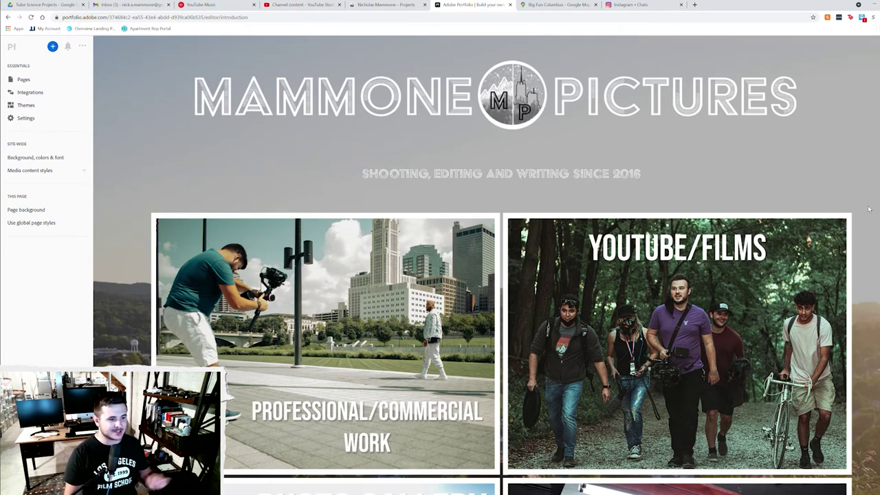
Scroll the home tiles down to Upcoming Projects and open that still-empty collection
{"action": "scroll", "coordinate": [868, 208], "scroll_direction": "down", "scroll_amount": 6}
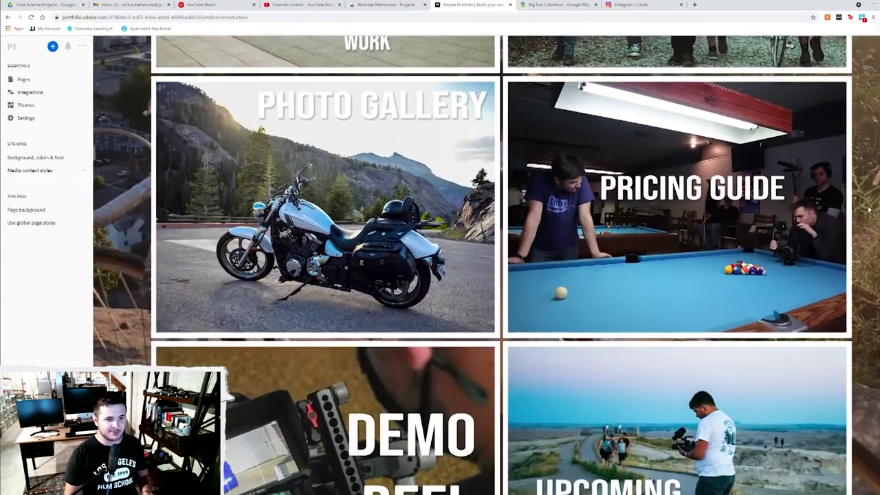
{"action": "scroll", "coordinate": [870, 208], "scroll_direction": "down", "scroll_amount": 1}
{"action": "scroll", "coordinate": [869, 209], "scroll_direction": "up", "scroll_amount": 5}
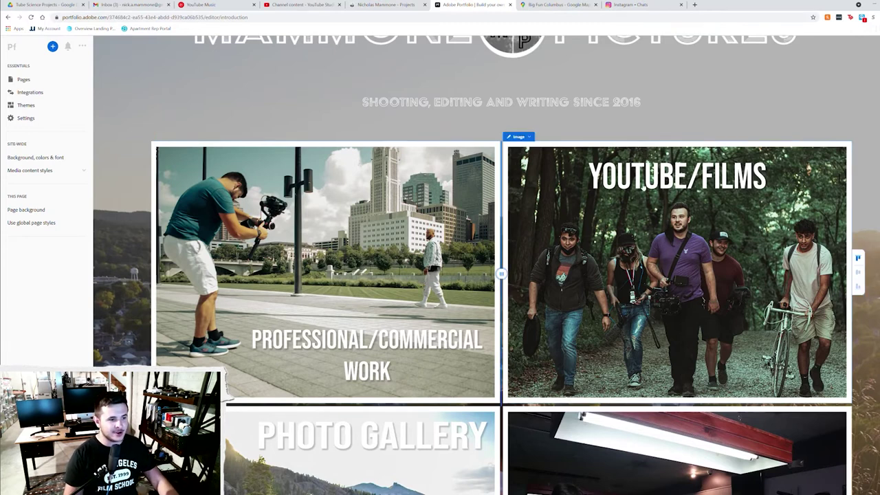
{"action": "scroll", "coordinate": [694, 221], "scroll_direction": "down", "scroll_amount": 4}
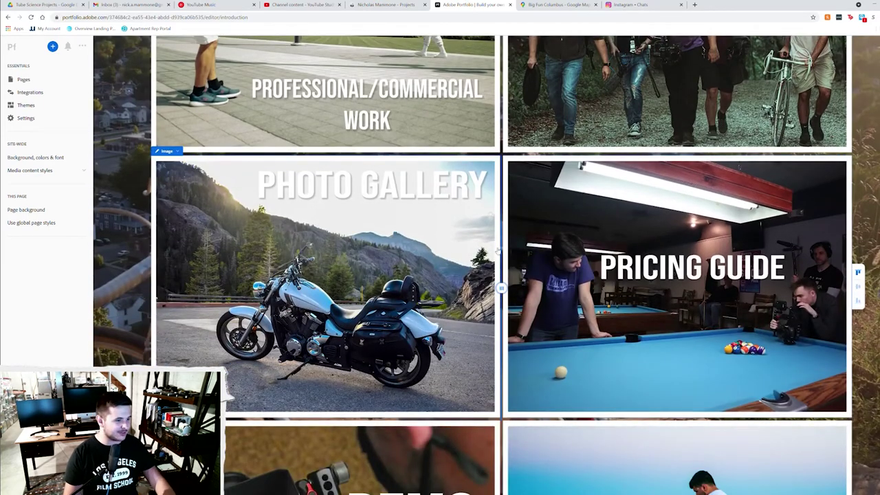
{"action": "scroll", "coordinate": [667, 221], "scroll_direction": "down", "scroll_amount": 2}
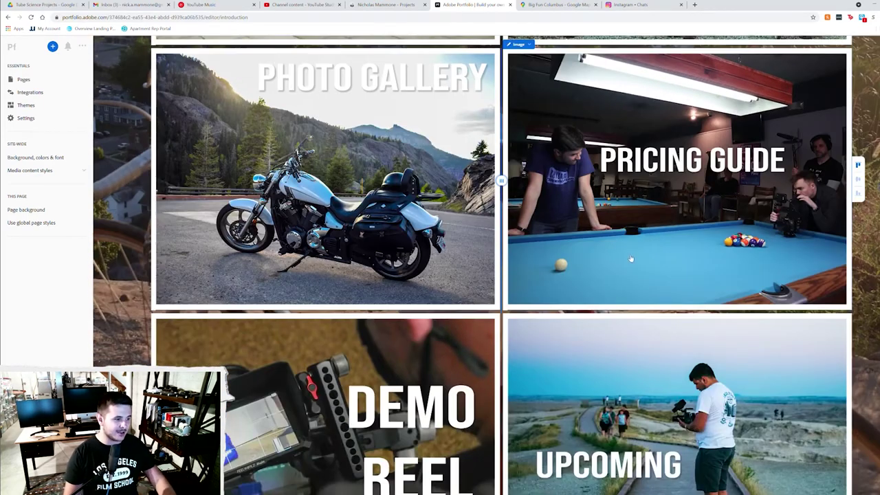
{"action": "scroll", "coordinate": [308, 308], "scroll_direction": "down", "scroll_amount": 2}
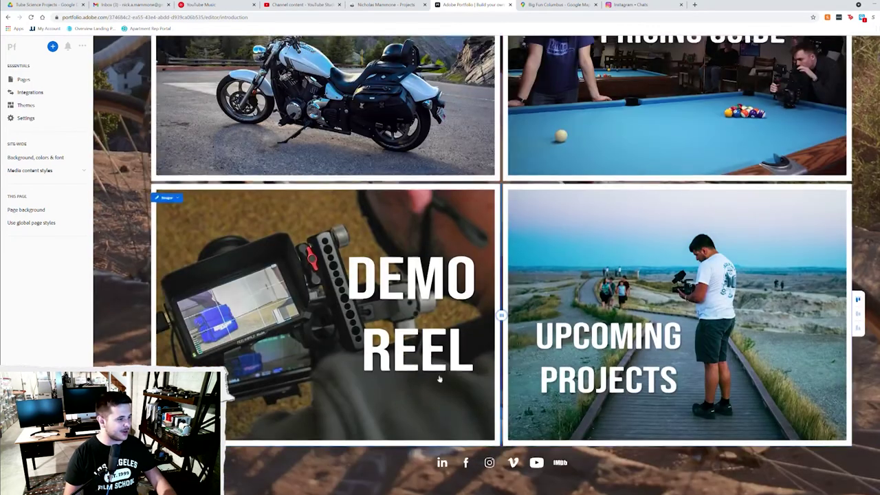
{"action": "scroll", "coordinate": [727, 327], "scroll_direction": "up", "scroll_amount": 6}
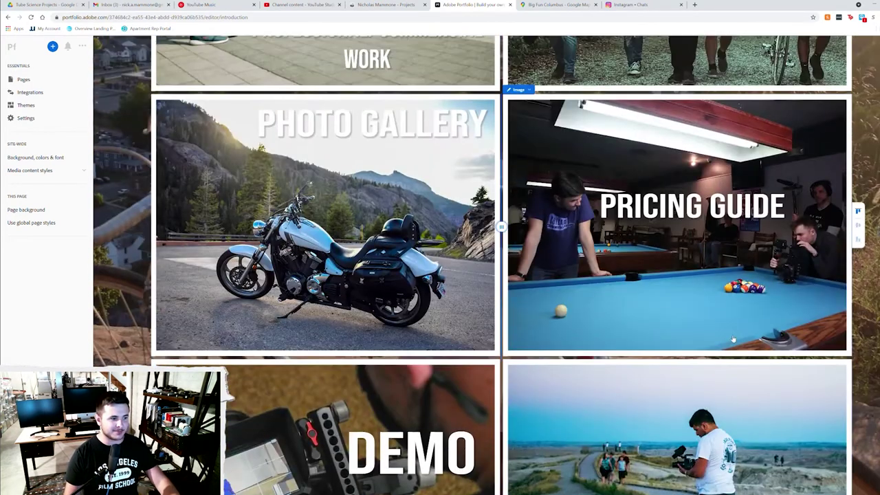
{"action": "scroll", "coordinate": [733, 338], "scroll_direction": "up", "scroll_amount": 2}
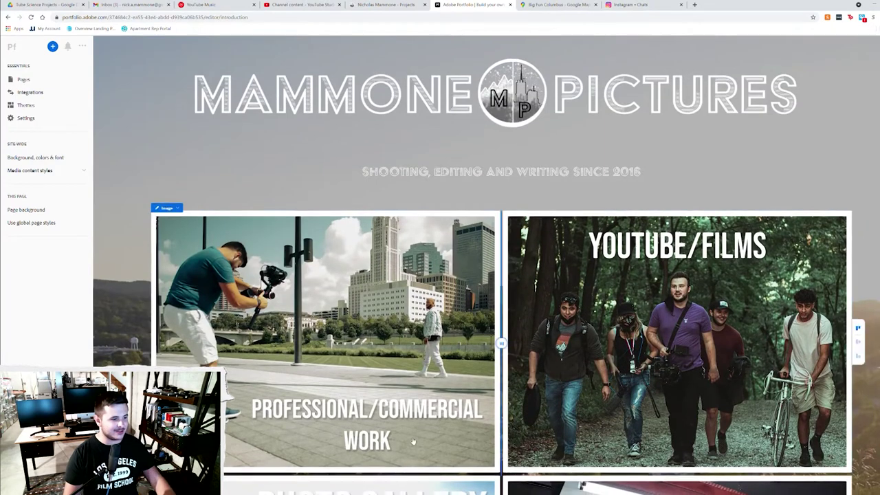
{"action": "scroll", "coordinate": [446, 416], "scroll_direction": "down", "scroll_amount": 3}
{"action": "scroll", "coordinate": [445, 416], "scroll_direction": "down", "scroll_amount": 5}
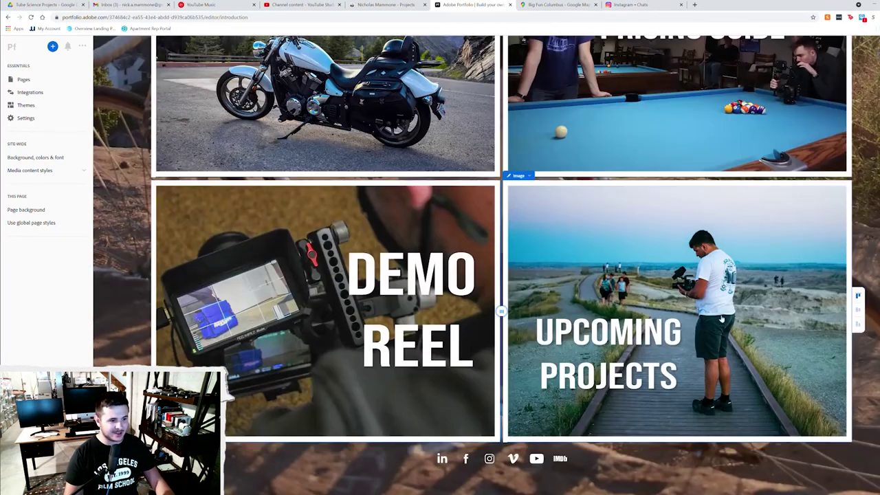
{"action": "left_click", "coordinate": [717, 321]}
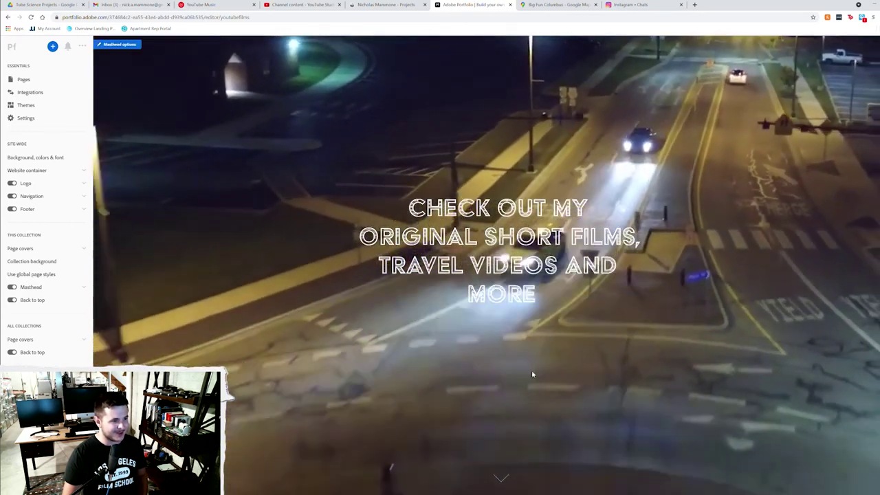
Scroll to the YouTube/Films video grid and open the Sturgis: Come As You Are project
{"action": "scroll", "coordinate": [556, 372], "scroll_direction": "down", "scroll_amount": 1}
{"action": "scroll", "coordinate": [556, 372], "scroll_direction": "down", "scroll_amount": 5}
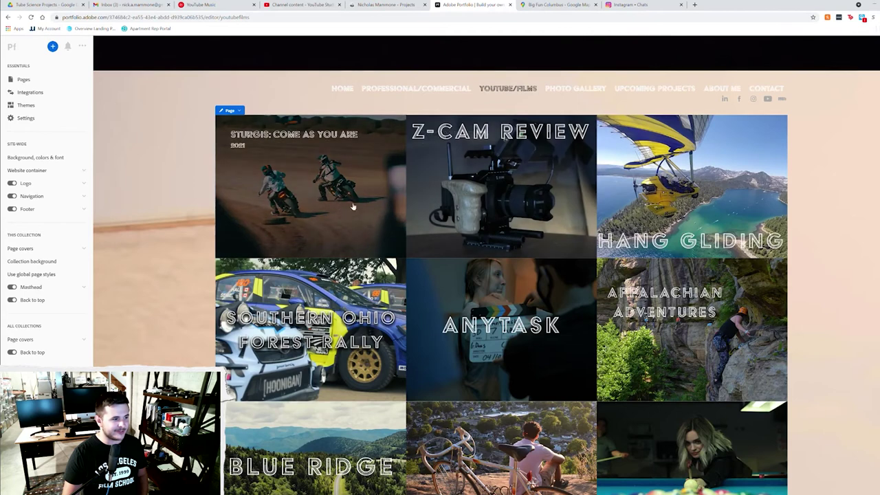
{"action": "left_click", "coordinate": [340, 208]}
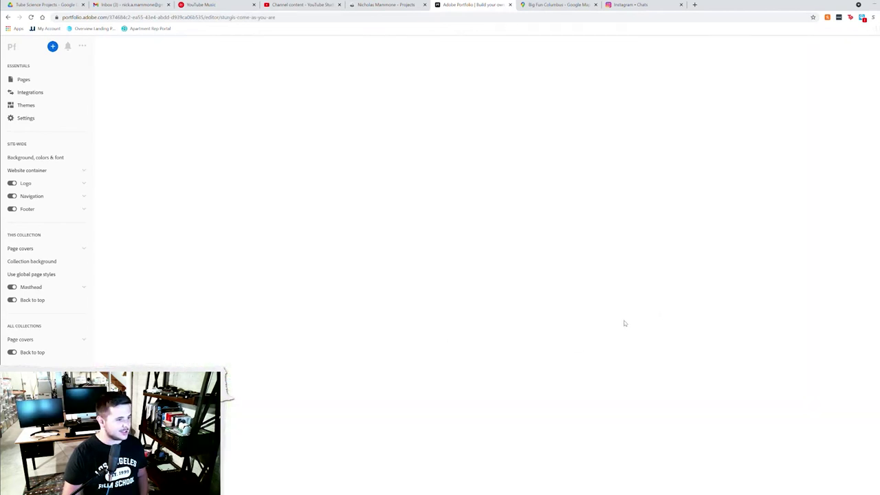
{"action": "scroll", "coordinate": [586, 312], "scroll_direction": "down", "scroll_amount": 2}
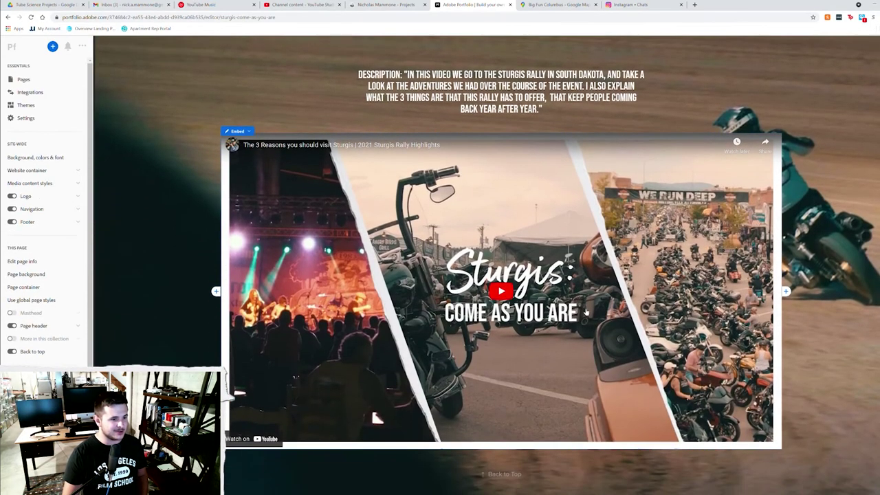
{"action": "scroll", "coordinate": [586, 312], "scroll_direction": "up", "scroll_amount": 2}
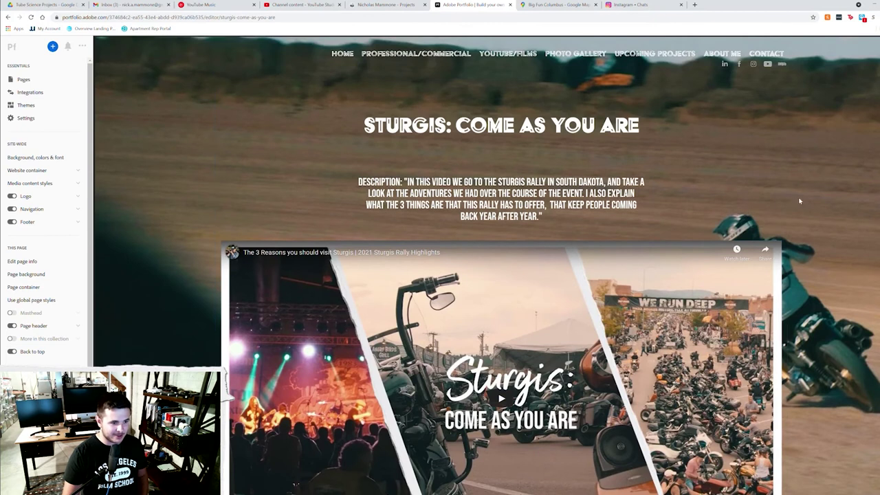
{"action": "scroll", "coordinate": [808, 206], "scroll_direction": "down", "scroll_amount": 3}
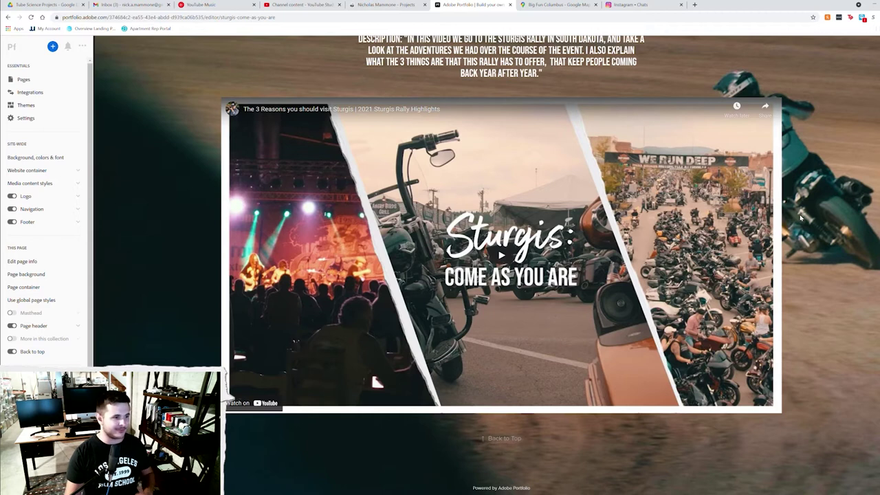
{"action": "scroll", "coordinate": [797, 214], "scroll_direction": "up", "scroll_amount": 3}
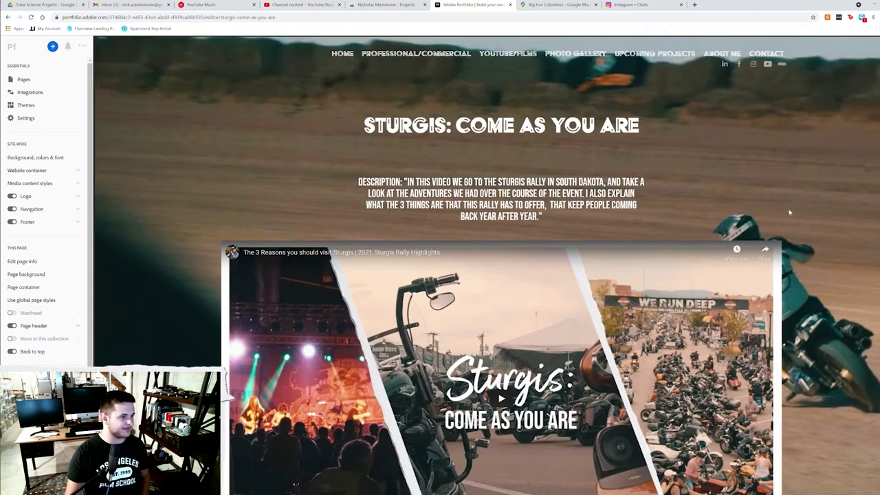
{"action": "left_click", "coordinate": [506, 55]}
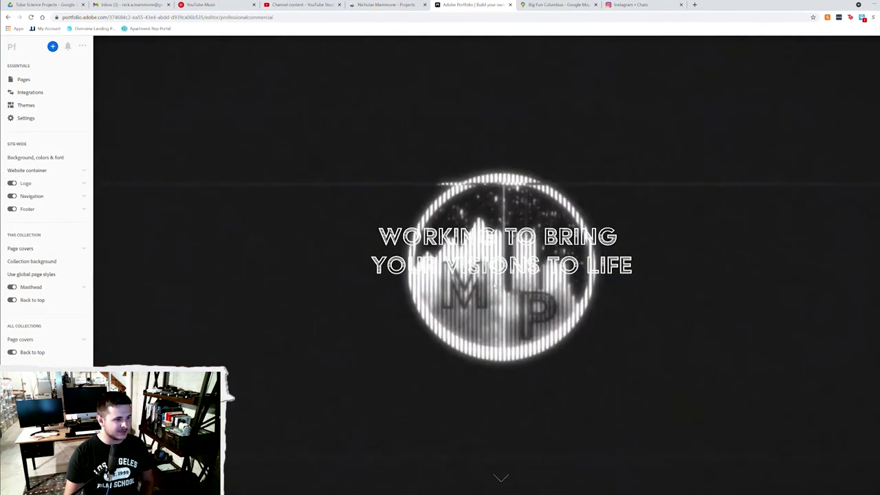
Review the Aston Martin project page, then go back HOME to the introduction page
{"action": "scroll", "coordinate": [539, 268], "scroll_direction": "down", "scroll_amount": 5}
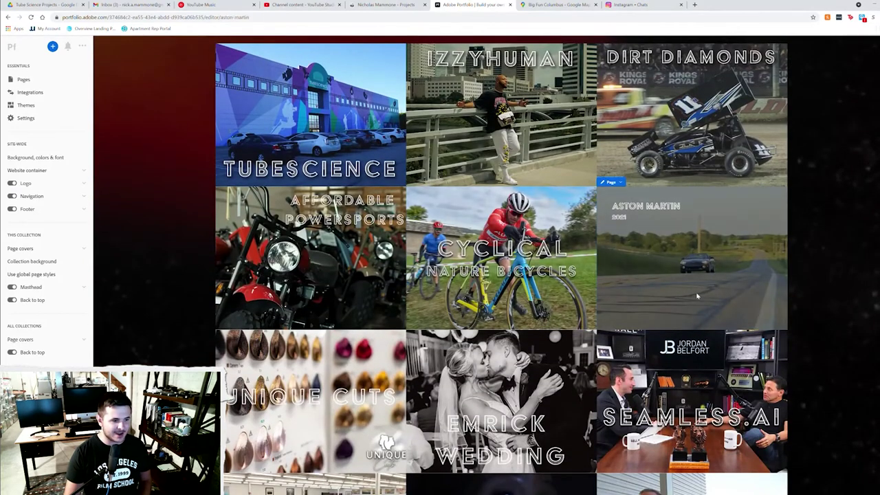
{"action": "left_click", "coordinate": [696, 292]}
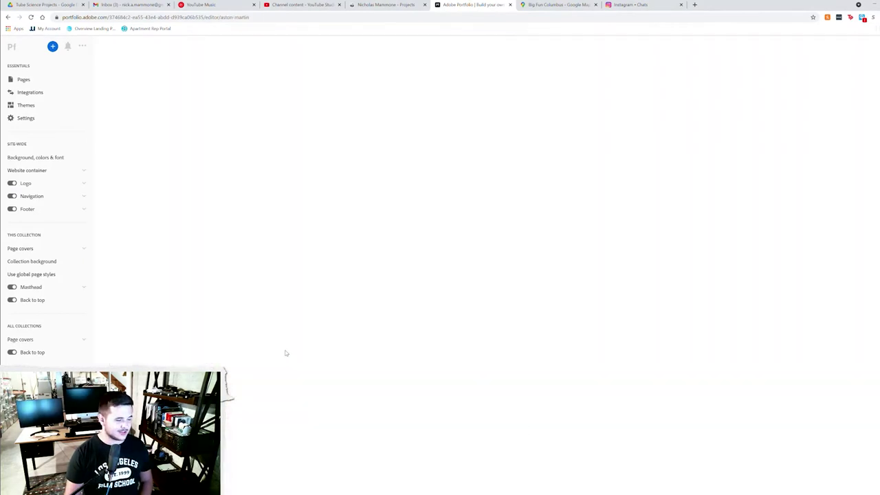
{"action": "scroll", "coordinate": [423, 389], "scroll_direction": "down", "scroll_amount": 3}
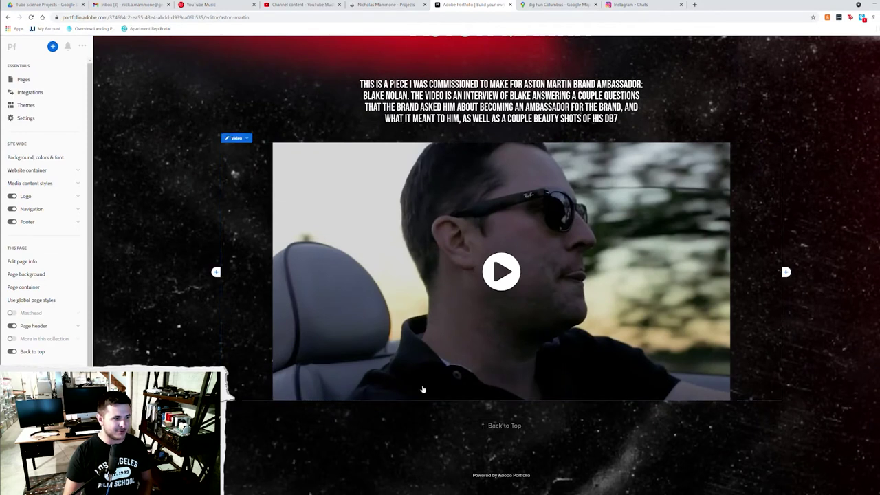
{"action": "scroll", "coordinate": [860, 436], "scroll_direction": "up", "scroll_amount": 3}
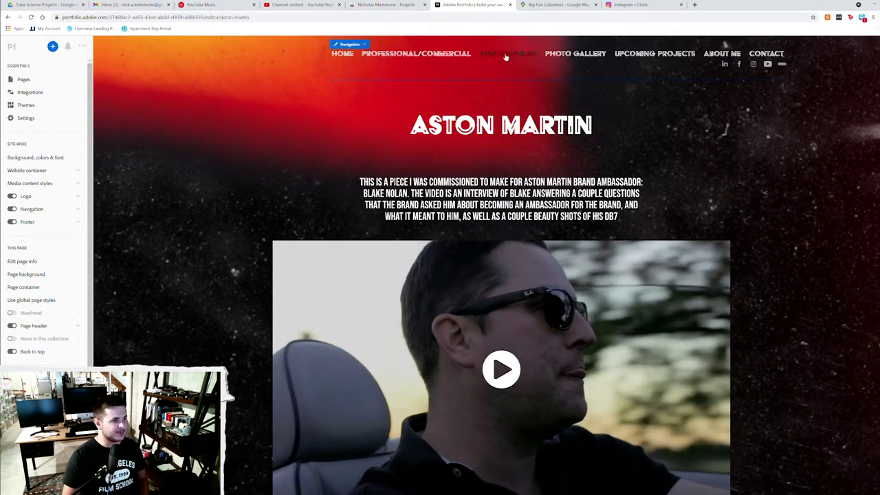
{"action": "left_click", "coordinate": [427, 54]}
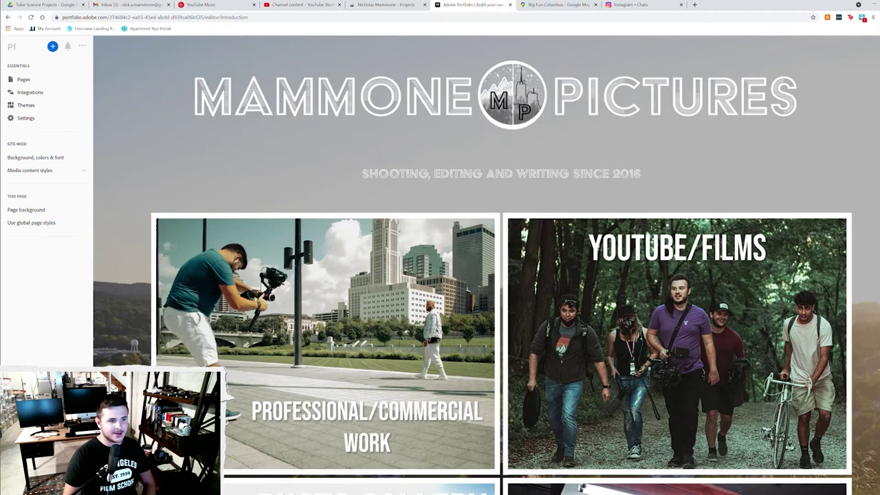
Open the Pricing Guide and scroll to the Single Video Pricing graphic ($500 shoot, $30/hr editing)
{"action": "scroll", "coordinate": [836, 356], "scroll_direction": "down", "scroll_amount": 5}
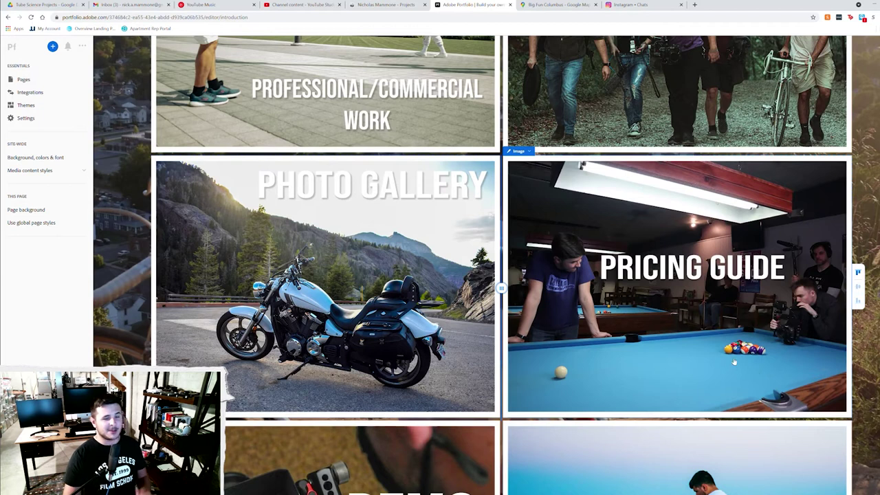
{"action": "left_click", "coordinate": [739, 292]}
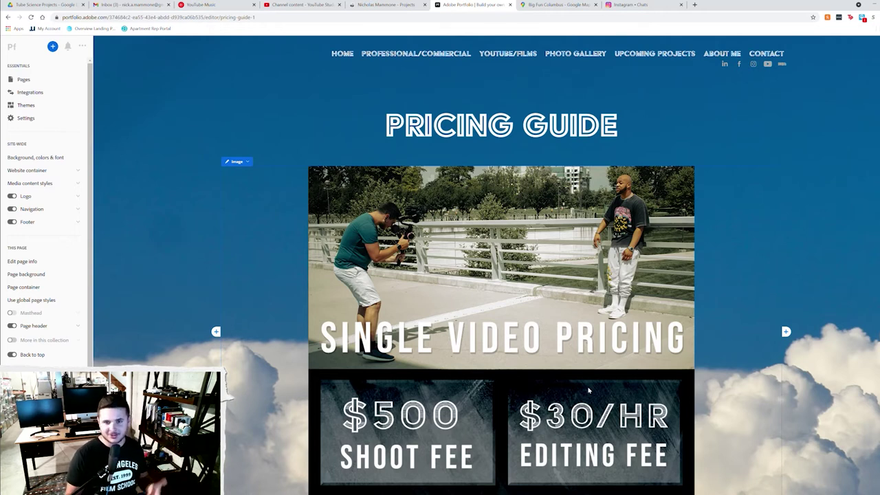
{"action": "scroll", "coordinate": [685, 222], "scroll_direction": "down", "scroll_amount": 1}
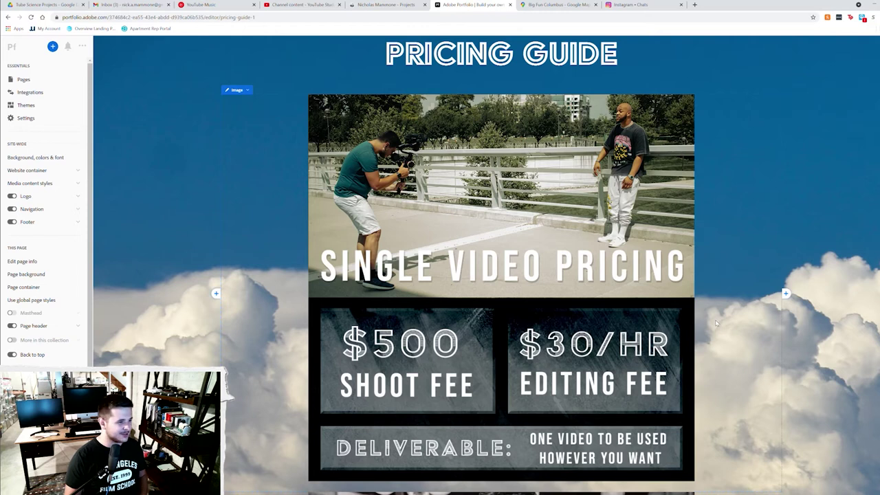
Review the Single Video and Wedding pricing graphics, then return HOME to the introduction page
{"action": "scroll", "coordinate": [726, 309], "scroll_direction": "down", "scroll_amount": 5}
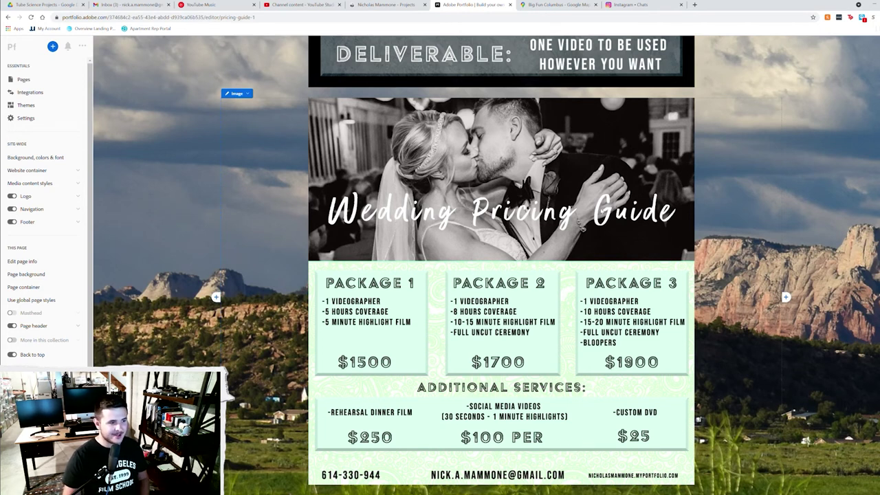
{"action": "scroll", "coordinate": [559, 281], "scroll_direction": "down", "scroll_amount": 6}
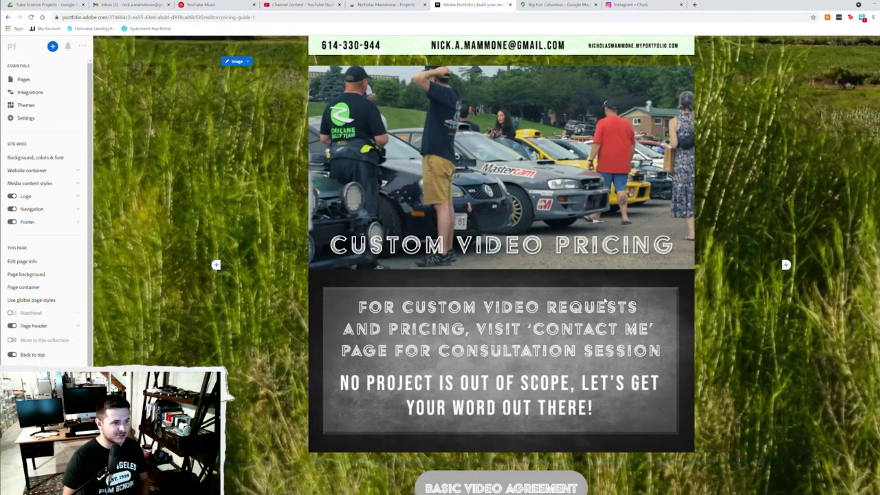
{"action": "scroll", "coordinate": [624, 320], "scroll_direction": "up", "scroll_amount": 3}
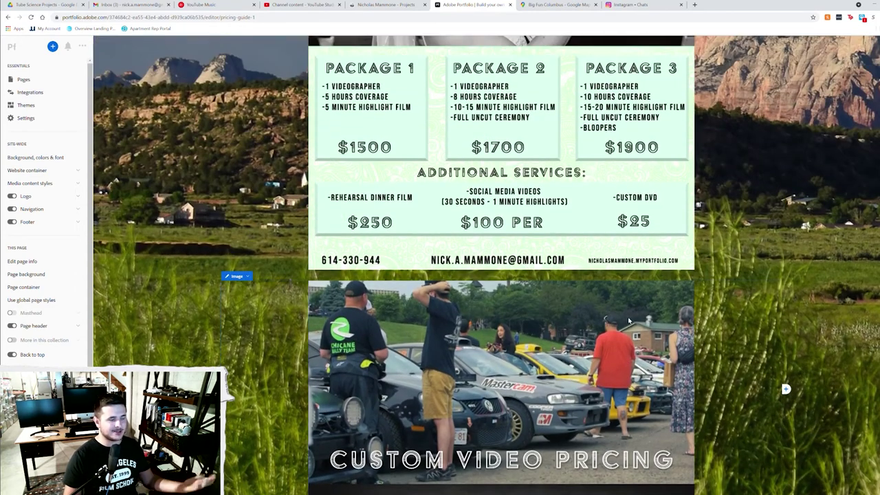
{"action": "scroll", "coordinate": [628, 320], "scroll_direction": "up", "scroll_amount": 10}
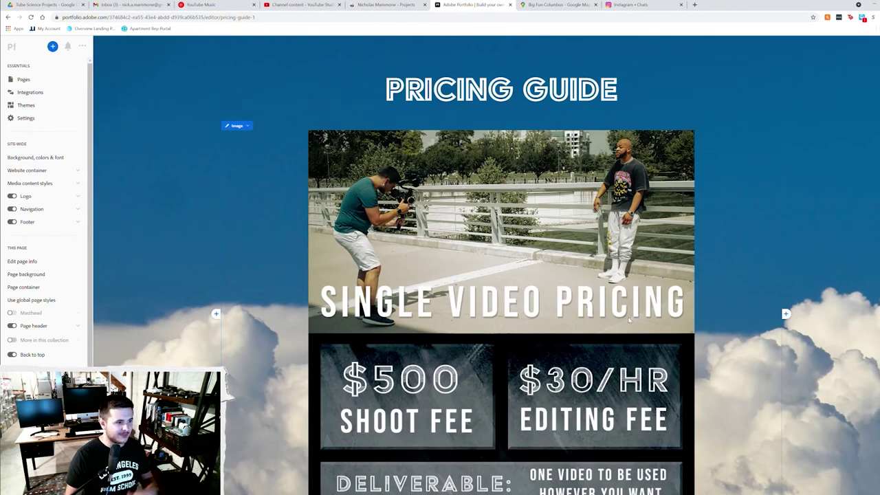
{"action": "scroll", "coordinate": [628, 320], "scroll_direction": "down", "scroll_amount": 10}
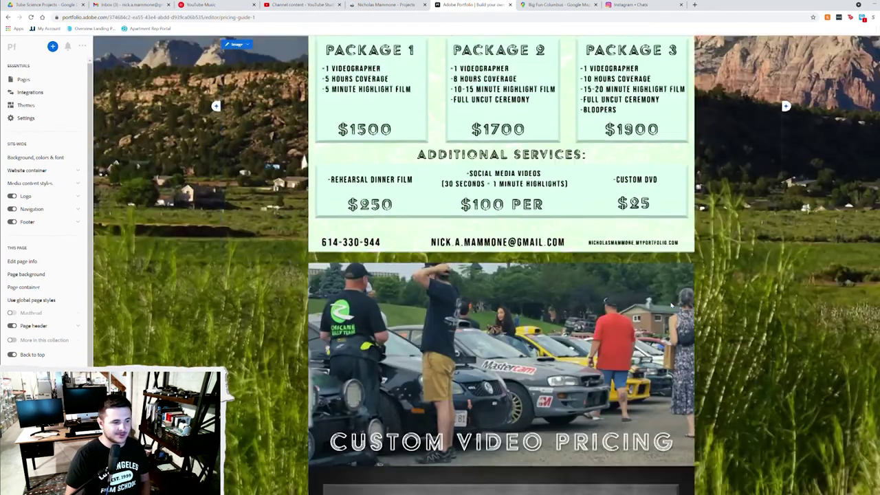
{"action": "scroll", "coordinate": [671, 304], "scroll_direction": "down", "scroll_amount": 1}
{"action": "scroll", "coordinate": [671, 305], "scroll_direction": "up", "scroll_amount": 10}
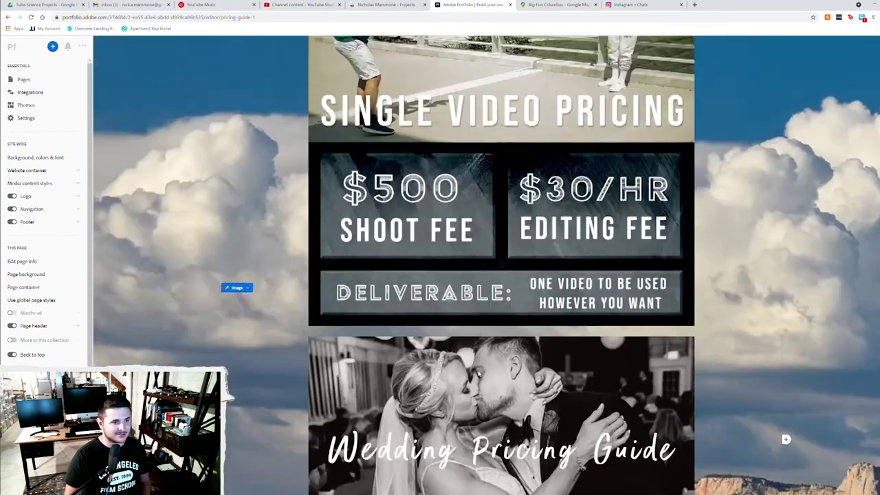
{"action": "scroll", "coordinate": [480, 379], "scroll_direction": "up", "scroll_amount": 4}
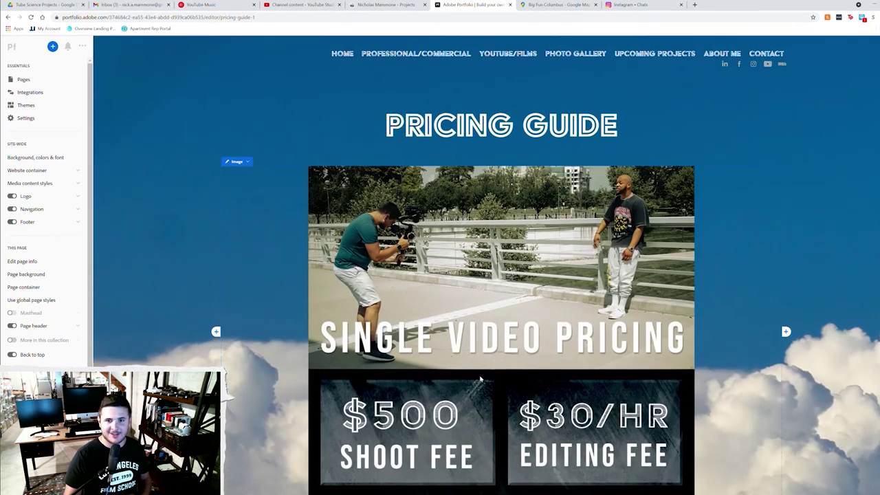
{"action": "left_click", "coordinate": [343, 53]}
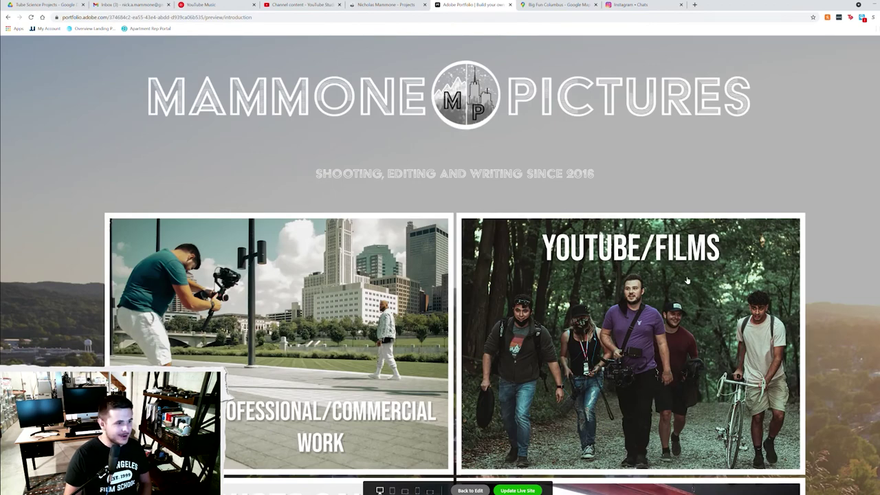
Check the desktop preview, then view the home page at phone width with two-column tiles
{"action": "scroll", "coordinate": [687, 282], "scroll_direction": "down", "scroll_amount": 8}
{"action": "scroll", "coordinate": [490, 351], "scroll_direction": "up", "scroll_amount": 8}
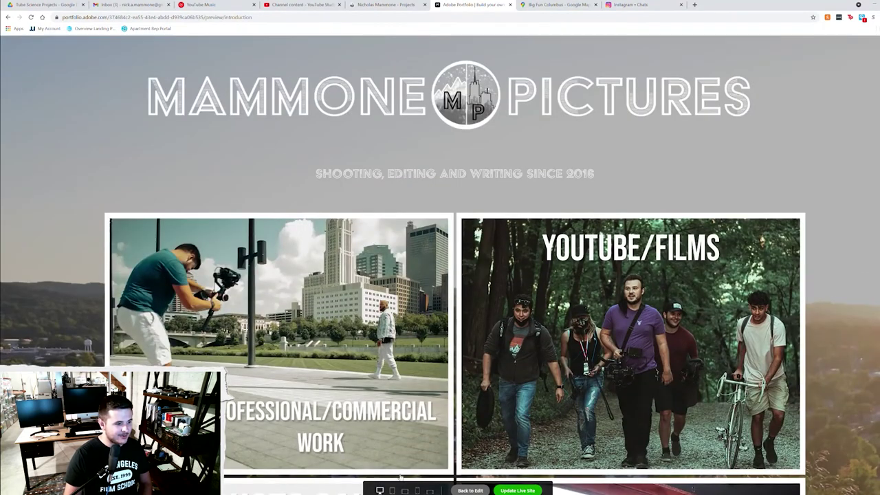
{"action": "left_click", "coordinate": [391, 490]}
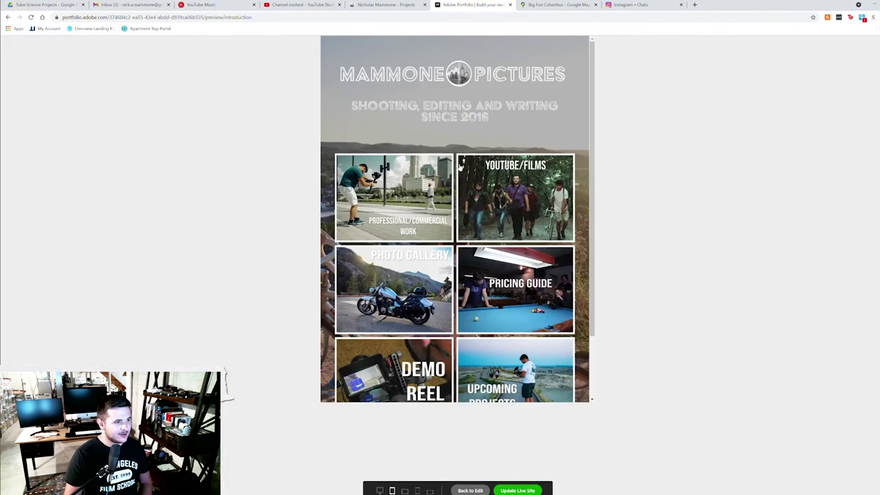
Show the home page at landscape-tablet width and scroll through it, tagline on one line above two-column tiles
{"action": "scroll", "coordinate": [469, 148], "scroll_direction": "down", "scroll_amount": 2}
{"action": "scroll", "coordinate": [470, 146], "scroll_direction": "up", "scroll_amount": 2}
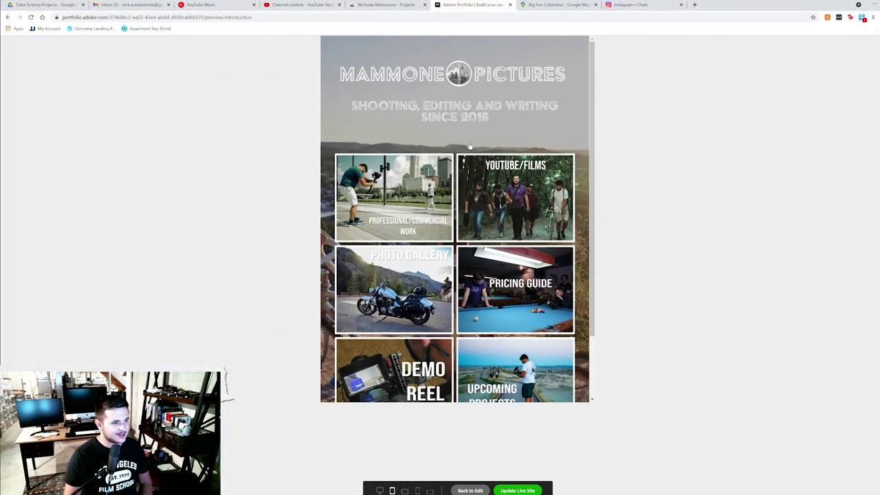
{"action": "scroll", "coordinate": [469, 146], "scroll_direction": "down", "scroll_amount": 2}
{"action": "left_click", "coordinate": [406, 491]}
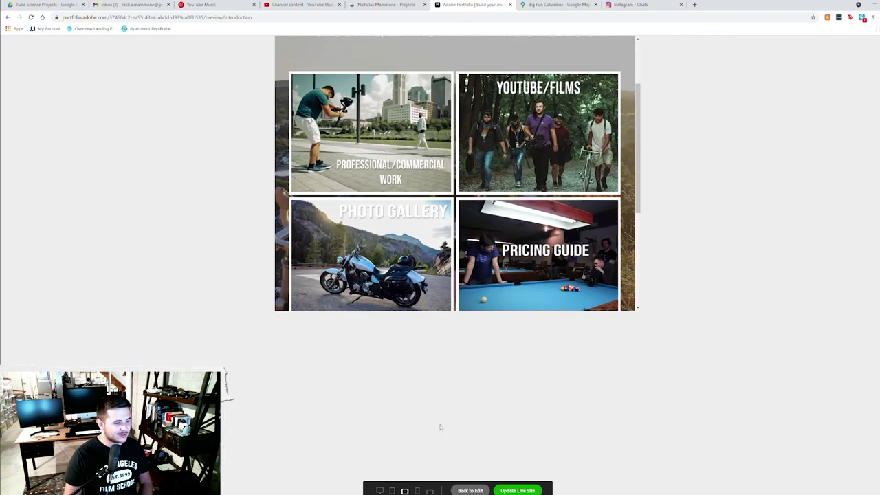
{"action": "scroll", "coordinate": [576, 273], "scroll_direction": "up", "scroll_amount": 3}
{"action": "scroll", "coordinate": [443, 57], "scroll_direction": "down", "scroll_amount": 6}
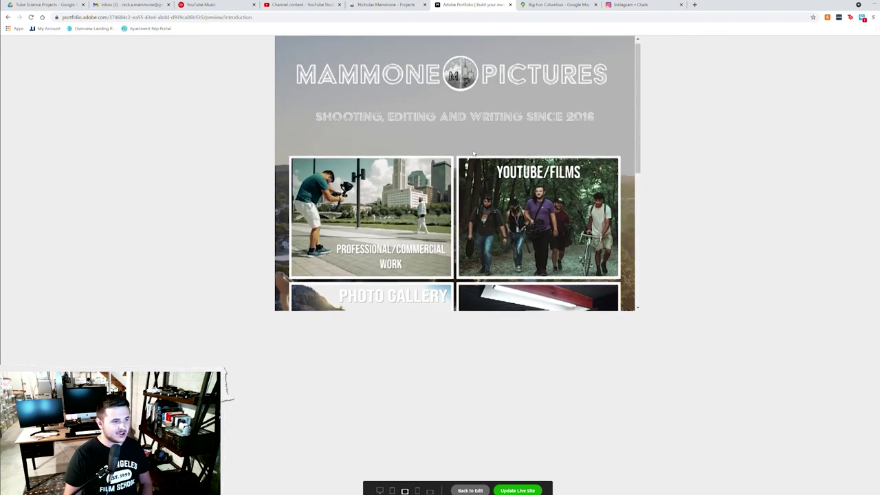
{"action": "scroll", "coordinate": [550, 229], "scroll_direction": "up", "scroll_amount": 6}
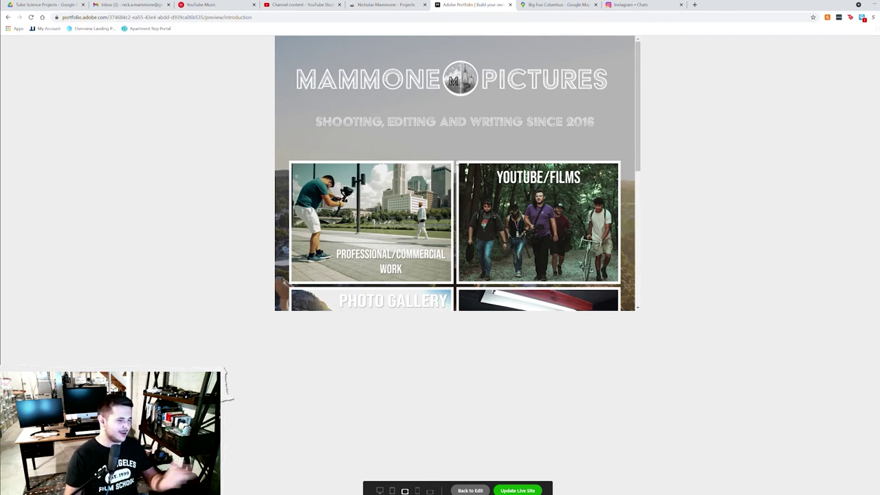
Review the phone-width home page's single-column tiles, then open the YouTube/Films page
{"action": "left_click", "coordinate": [417, 490]}
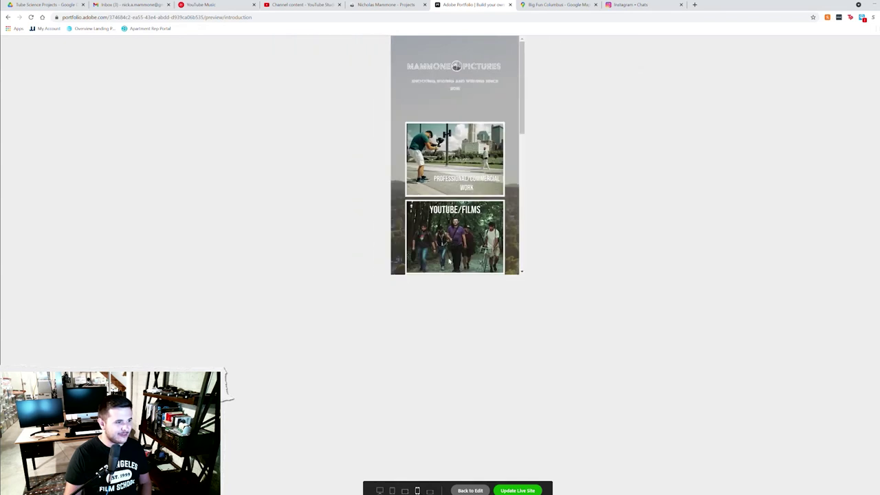
{"action": "scroll", "coordinate": [504, 115], "scroll_direction": "down", "scroll_amount": 3}
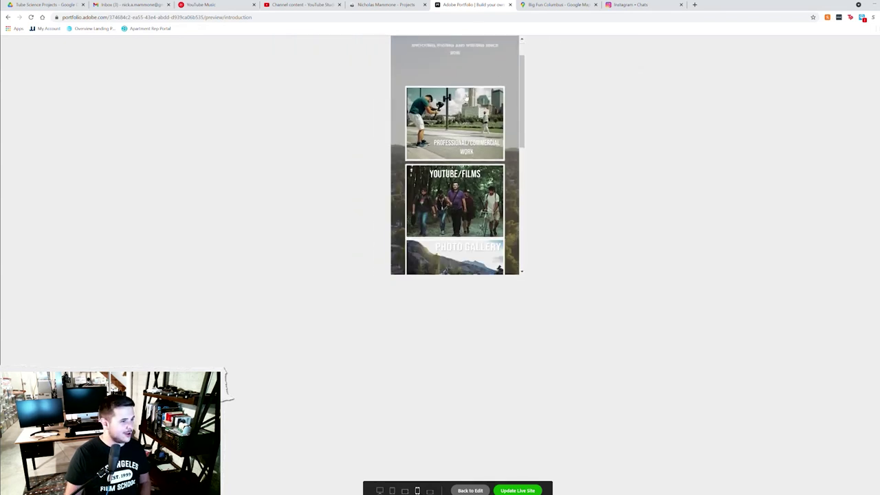
{"action": "scroll", "coordinate": [438, 181], "scroll_direction": "down", "scroll_amount": 4}
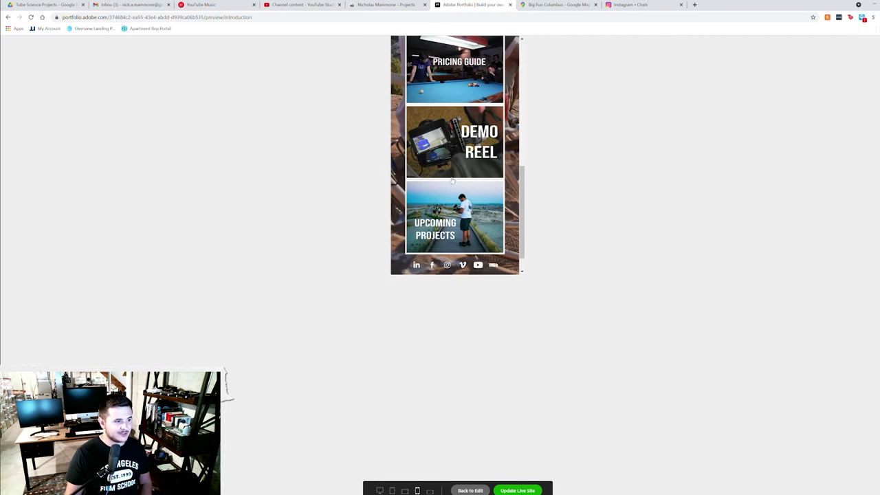
{"action": "scroll", "coordinate": [443, 177], "scroll_direction": "up", "scroll_amount": 2}
{"action": "scroll", "coordinate": [451, 159], "scroll_direction": "up", "scroll_amount": 3}
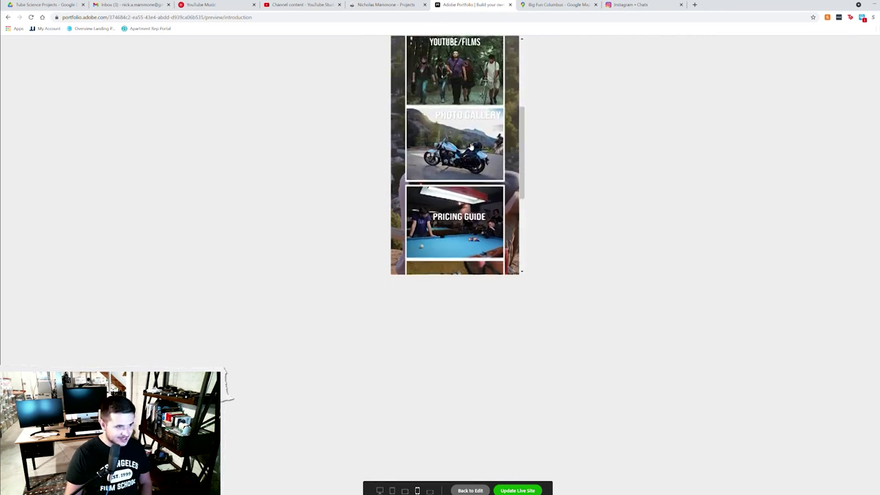
{"action": "scroll", "coordinate": [468, 135], "scroll_direction": "up", "scroll_amount": 3}
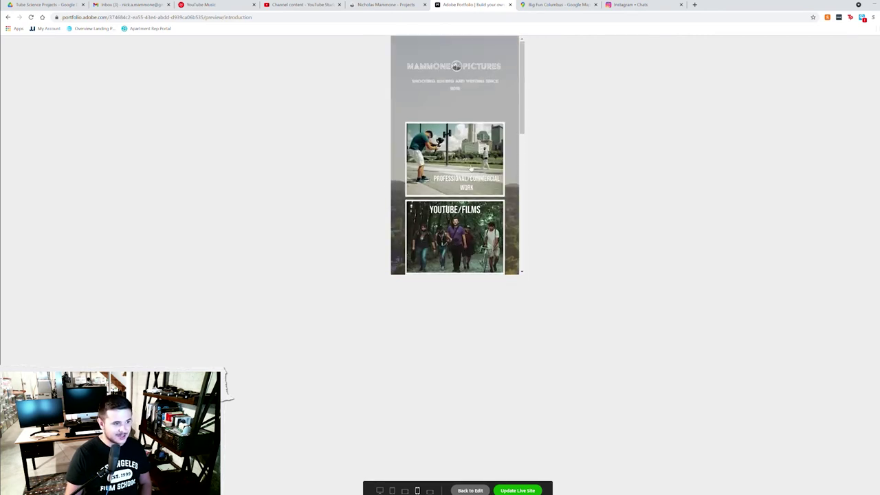
{"action": "scroll", "coordinate": [476, 189], "scroll_direction": "down", "scroll_amount": 3}
{"action": "scroll", "coordinate": [477, 177], "scroll_direction": "down", "scroll_amount": 3}
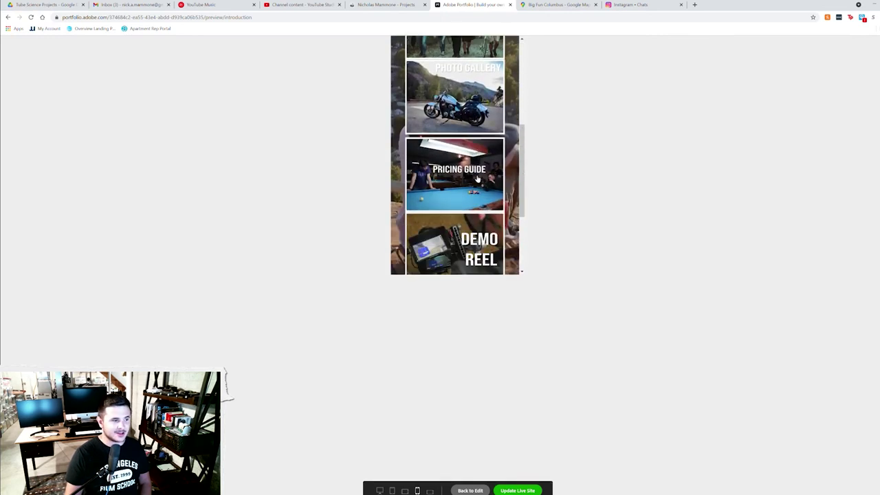
{"action": "scroll", "coordinate": [476, 169], "scroll_direction": "up", "scroll_amount": 6}
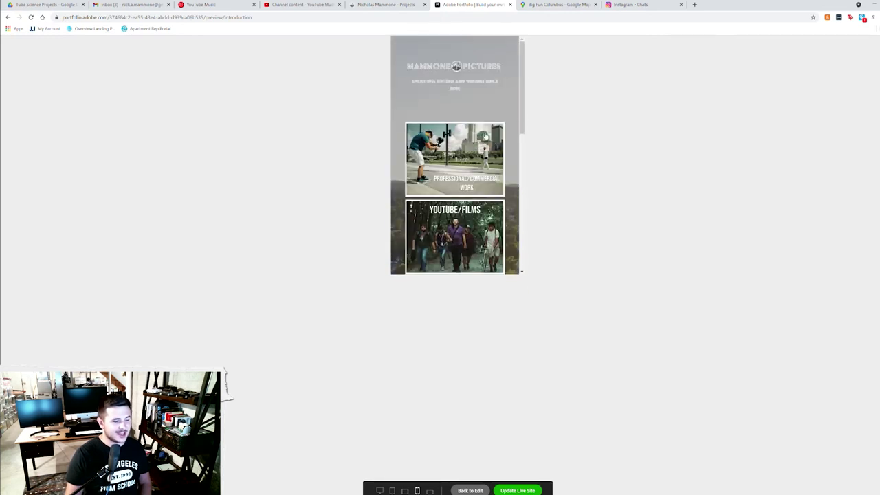
{"action": "scroll", "coordinate": [480, 219], "scroll_direction": "down", "scroll_amount": 2}
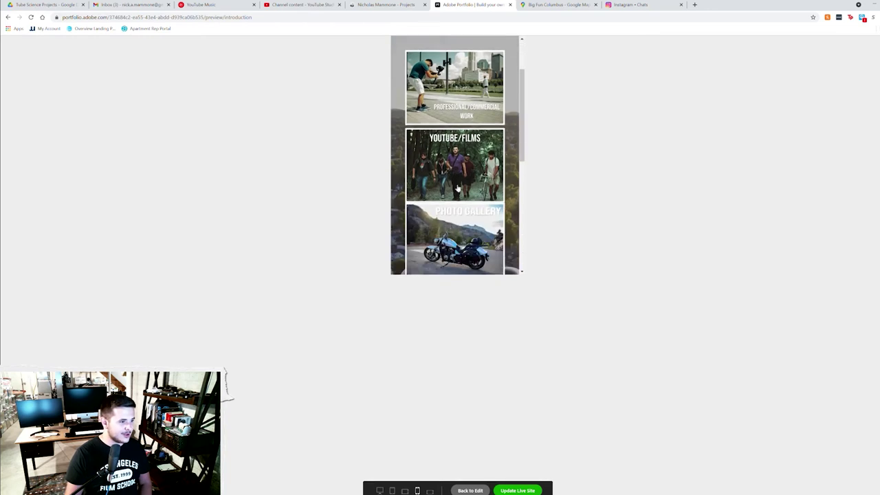
{"action": "left_click", "coordinate": [444, 184]}
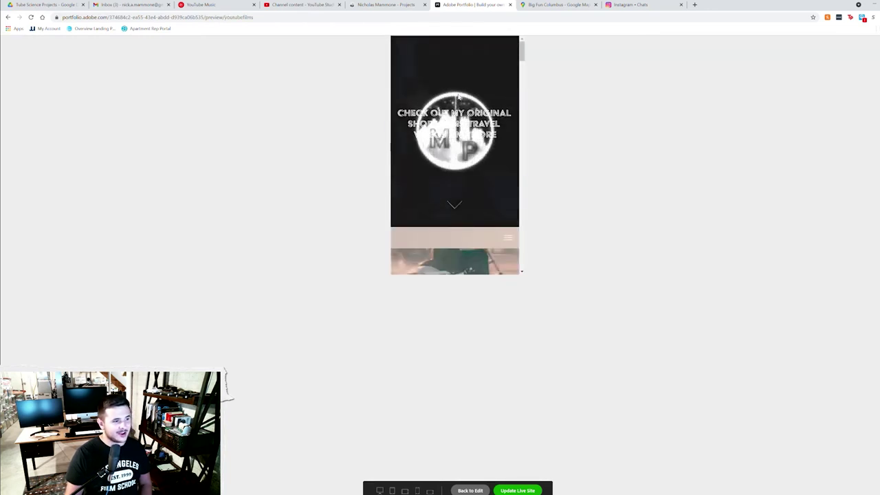
Scroll through the YouTube/Films page's stacked film tiles, such as Sturgis and Z-Cam Review
{"action": "scroll", "coordinate": [465, 143], "scroll_direction": "down", "scroll_amount": 5}
{"action": "scroll", "coordinate": [465, 143], "scroll_direction": "down", "scroll_amount": 10}
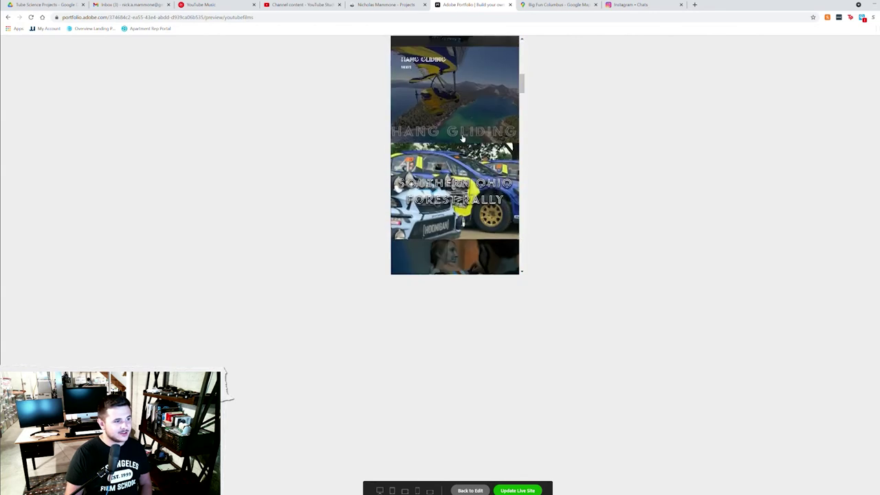
{"action": "scroll", "coordinate": [454, 176], "scroll_direction": "up", "scroll_amount": 10}
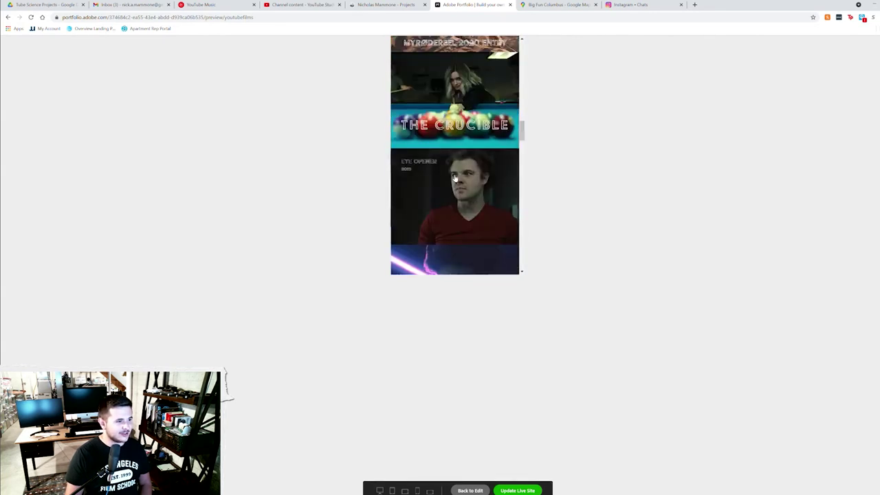
{"action": "scroll", "coordinate": [461, 197], "scroll_direction": "up", "scroll_amount": 2}
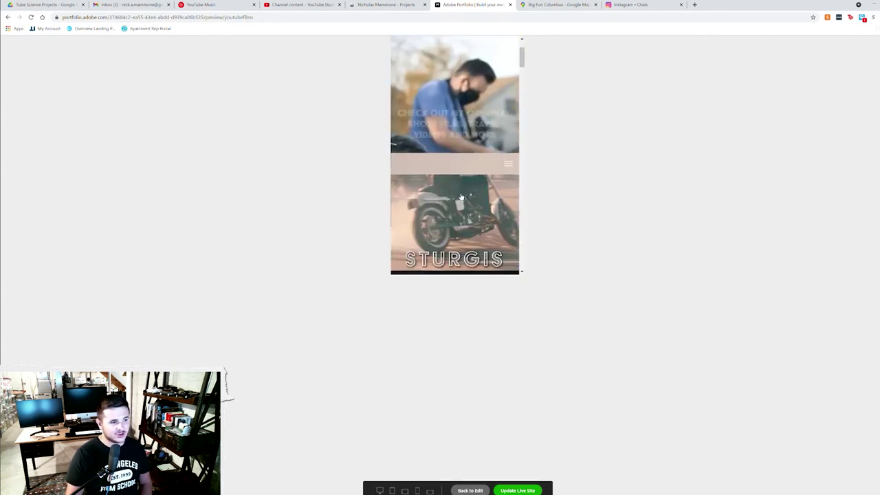
{"action": "scroll", "coordinate": [461, 197], "scroll_direction": "down", "scroll_amount": 5}
{"action": "scroll", "coordinate": [460, 172], "scroll_direction": "up", "scroll_amount": 3}
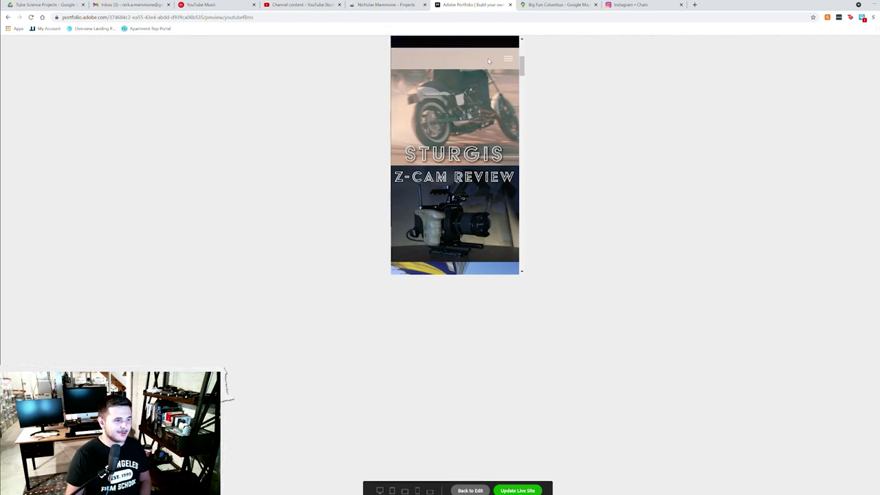
Open the site's full-screen navigation menu in the phone preview
{"action": "left_click", "coordinate": [509, 63]}
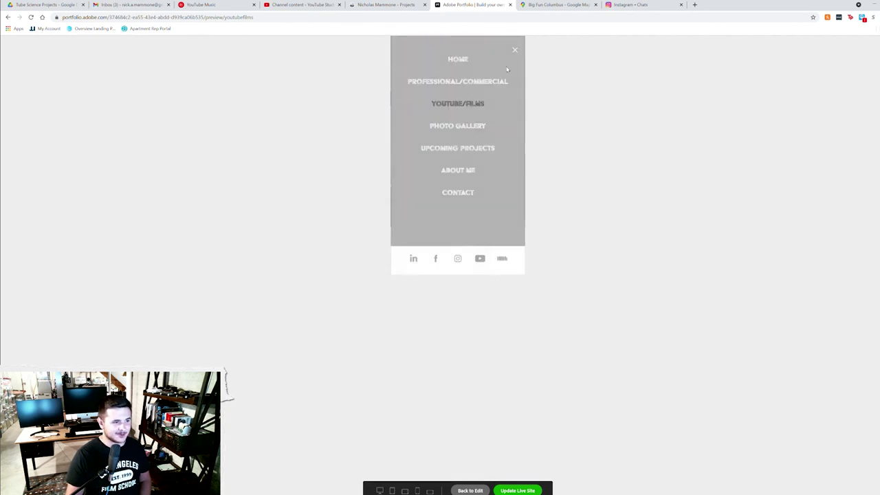